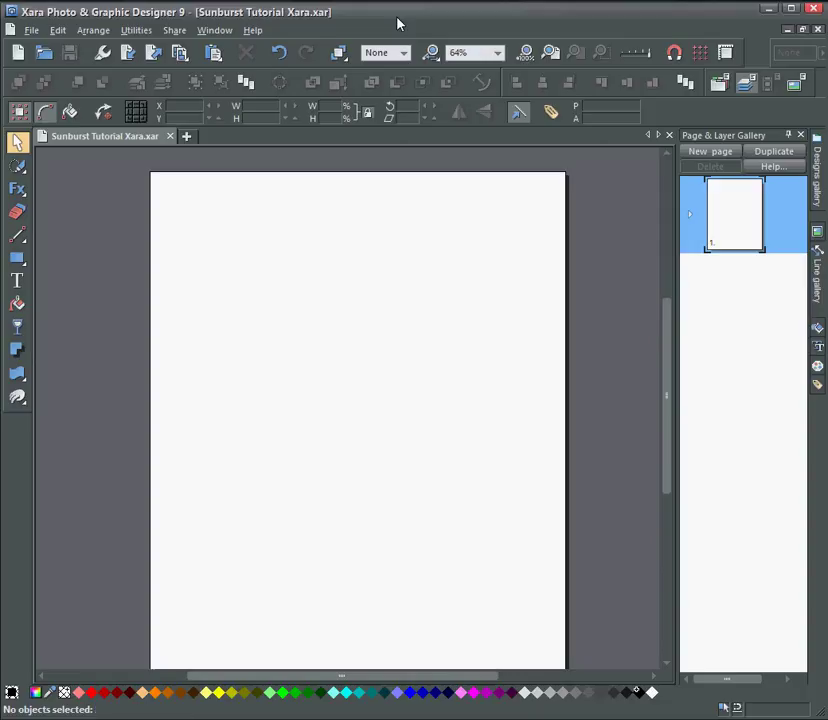
# Draw a tall thin black rectangle and a longer vertical straight line just left of it
pyautogui.click(17, 258)
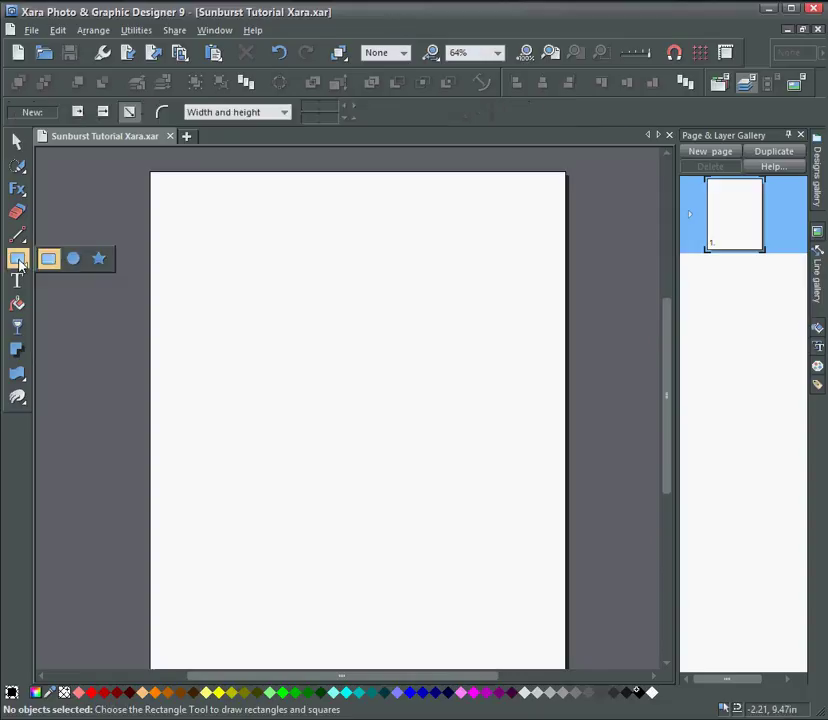
pyautogui.moveTo(322, 249); pyautogui.dragTo(337, 442)
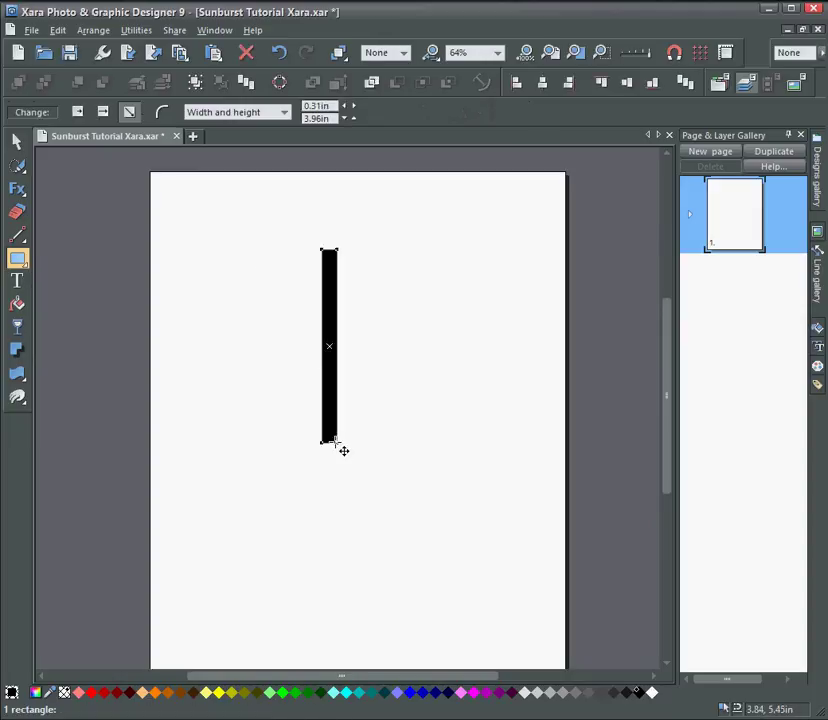
pyautogui.click(17, 236)
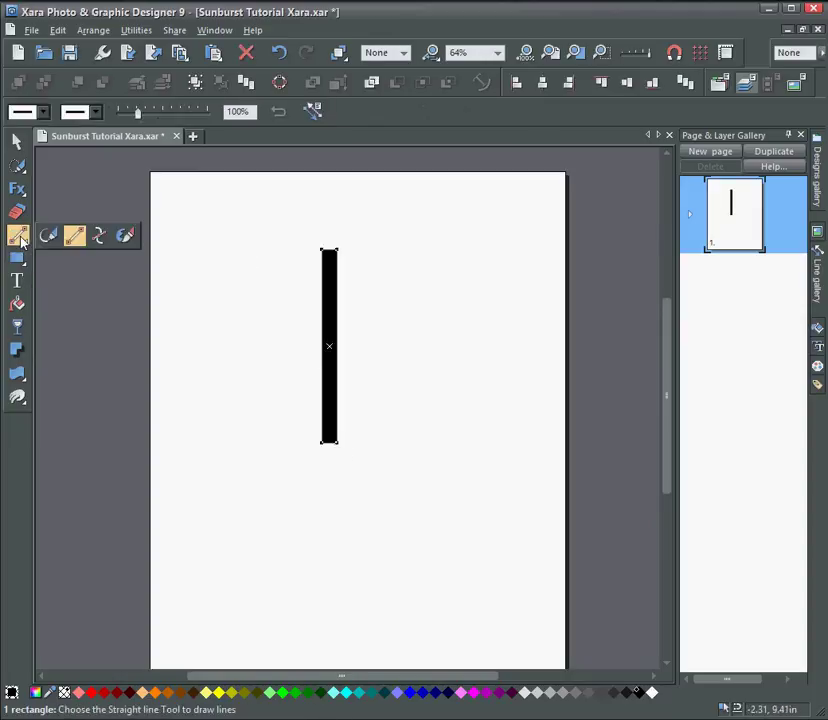
pyautogui.moveTo(305, 238); pyautogui.dragTo(297, 430)
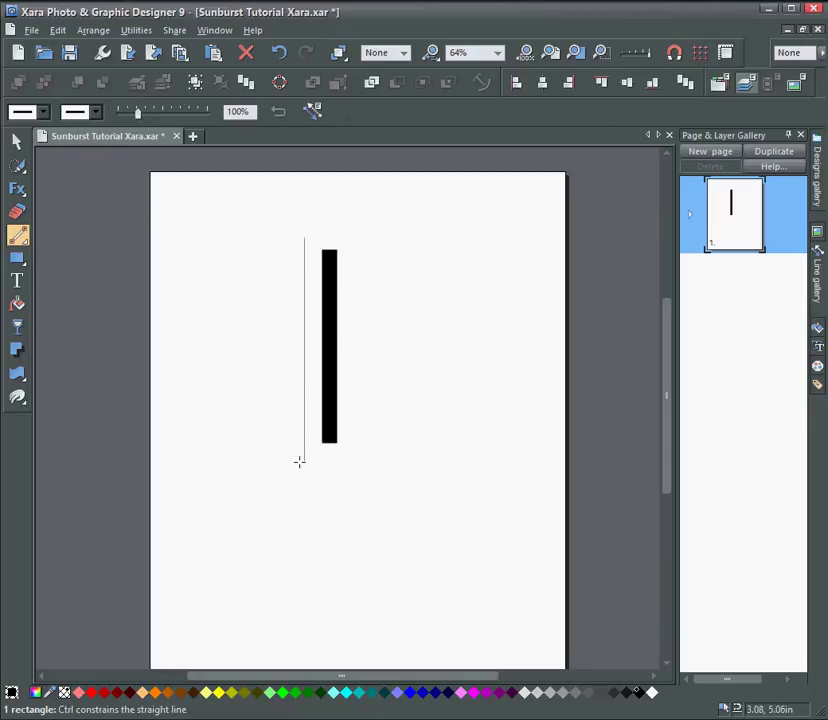
pyautogui.moveTo(299, 462); pyautogui.dragTo(299, 461)
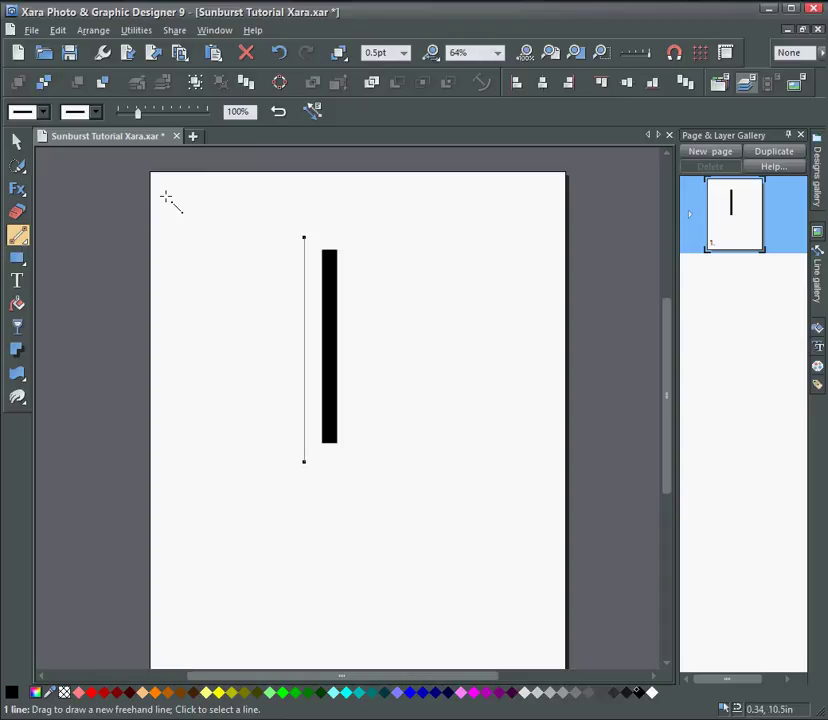
pyautogui.press('F2')
# Align the line and black rectangle centrally in both directions so the line runs through its middle
pyautogui.click(418, 593)
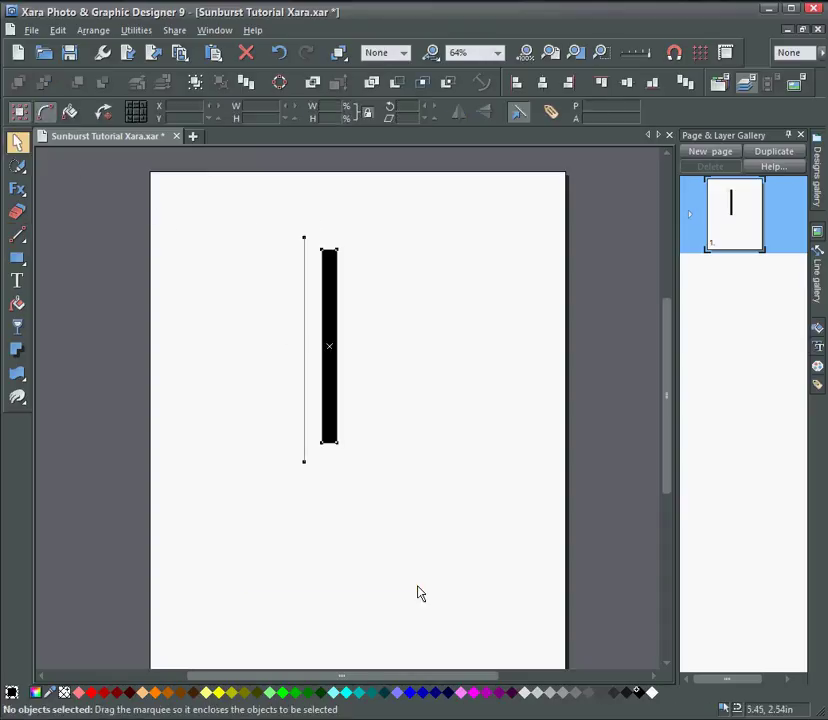
pyautogui.hotkey('ctrl', 'a')
pyautogui.hotkey('ctrl', 'shift')
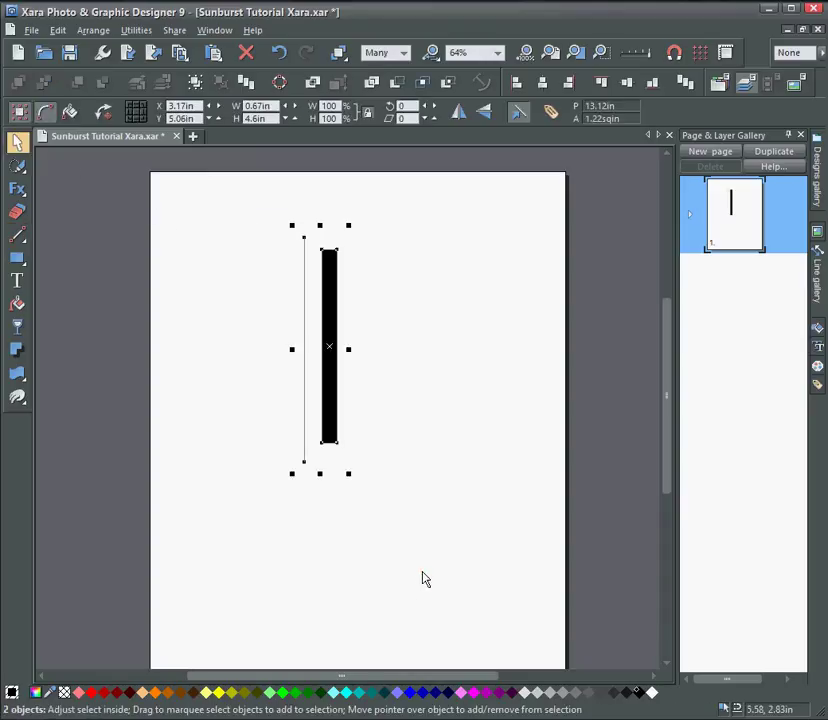
pyautogui.hotkey('ctrl', 'shift', 'l')
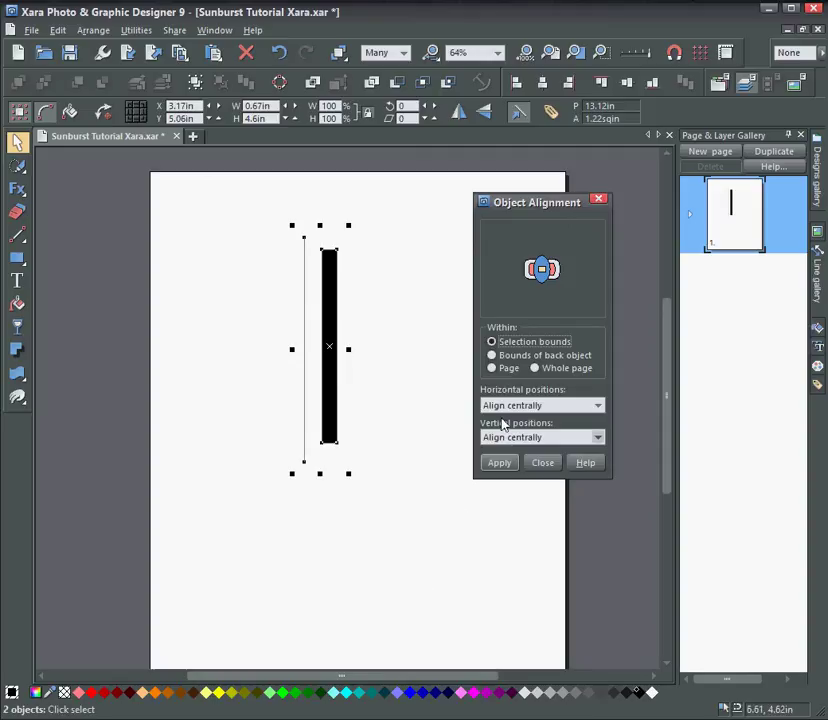
pyautogui.click(502, 465)
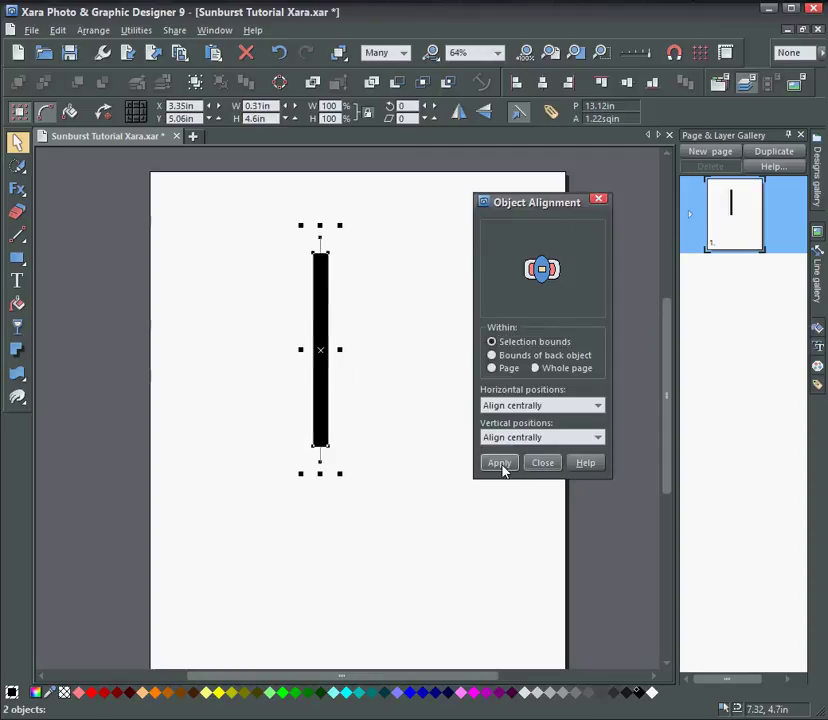
pyautogui.click(600, 202)
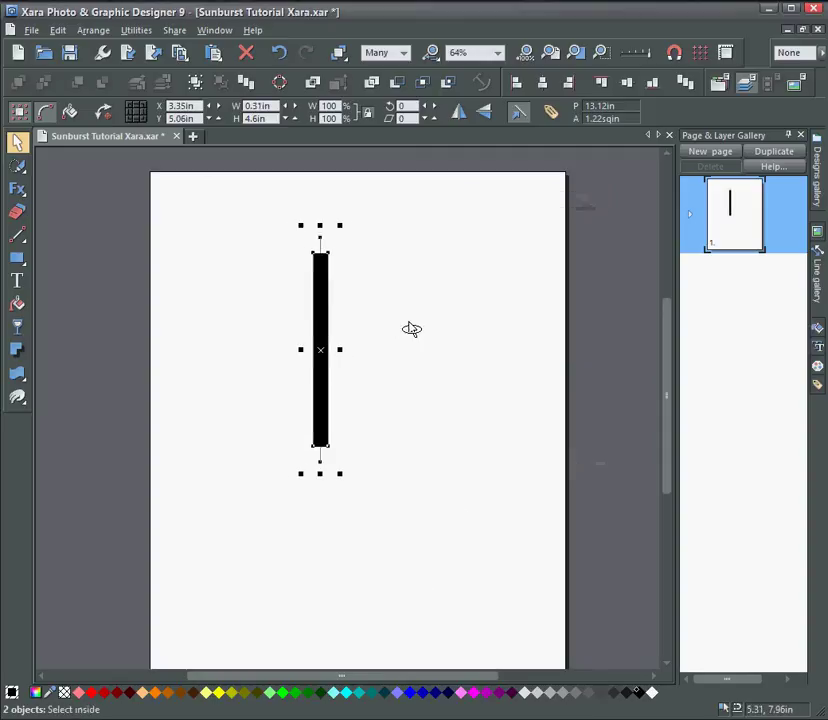
# Give the black rectangle a Ceiling perspective mould so it tapers toward its bottom end
pyautogui.scroll(2, 410, 329)
pyautogui.moveTo(384, 333); pyautogui.dragTo(495, 357)
pyautogui.click(495, 362)
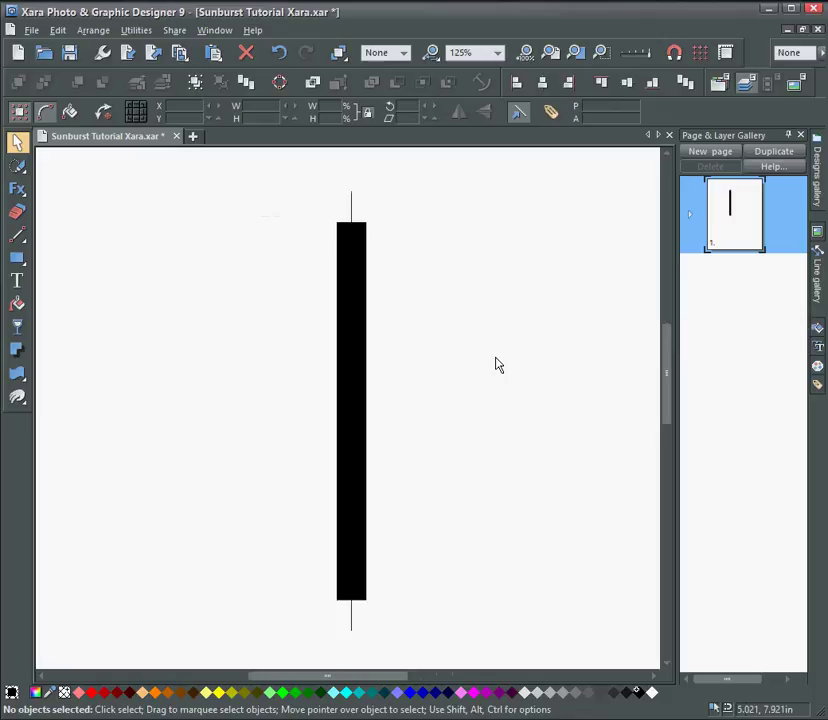
pyautogui.click(348, 293)
pyautogui.moveTo(24, 372)
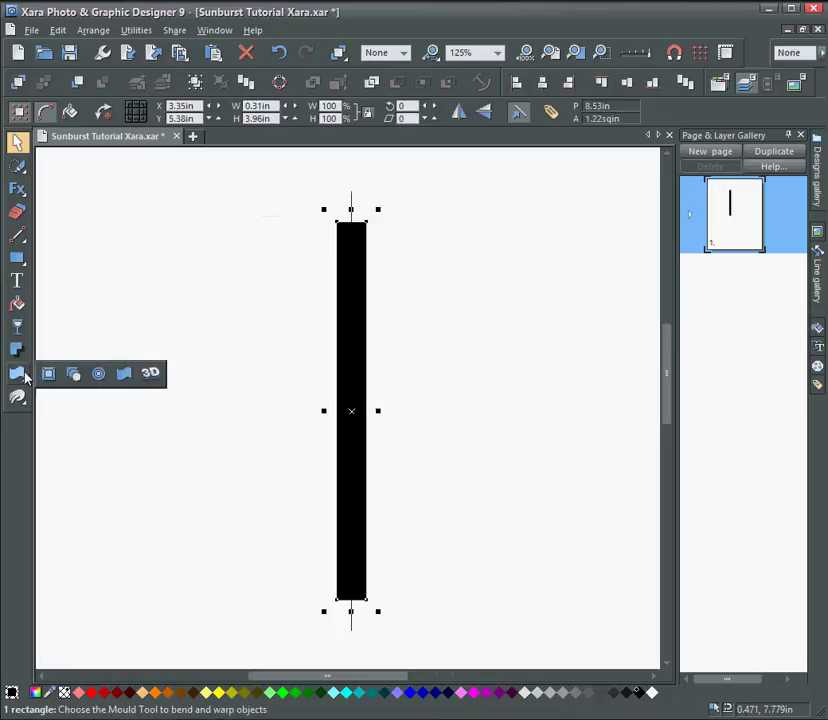
pyautogui.click(21, 377)
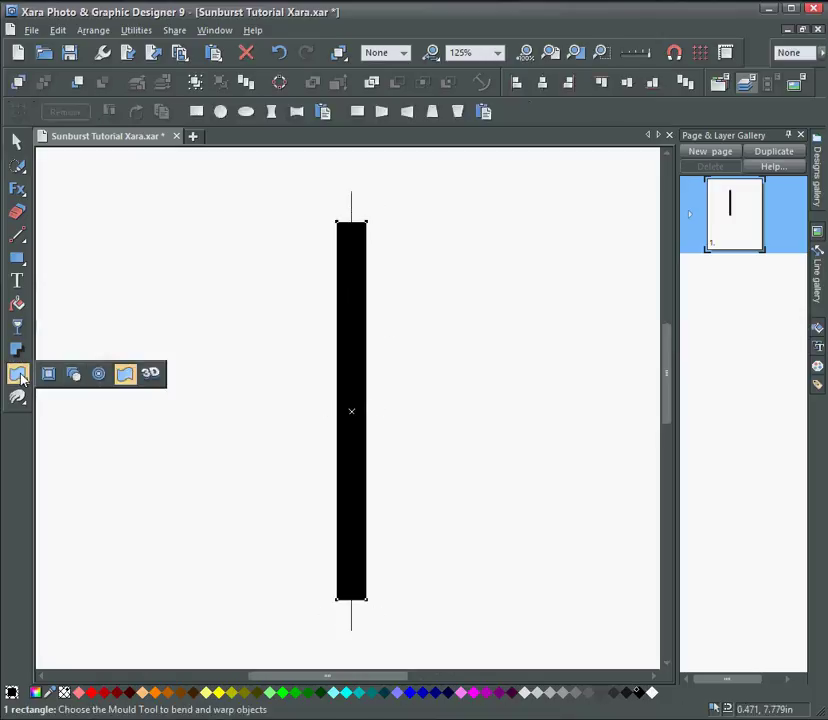
pyautogui.click(458, 112)
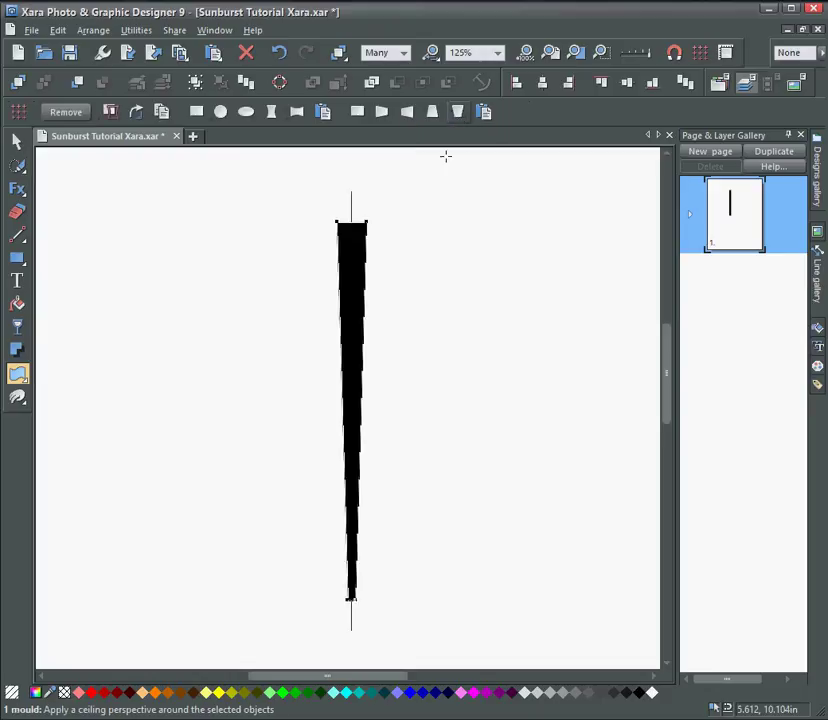
pyautogui.scroll(2, 421, 441)
pyautogui.moveTo(421, 441); pyautogui.dragTo(471, 318)
pyautogui.scroll(1, 436, 440)
pyautogui.scroll(1, 436, 440)
pyautogui.moveTo(410, 499); pyautogui.dragTo(434, 419)
# Pull the shape's bottom-right and bottom-left corner points together onto the centre line, forming a spike point
pyautogui.scroll(3, 454, 432)
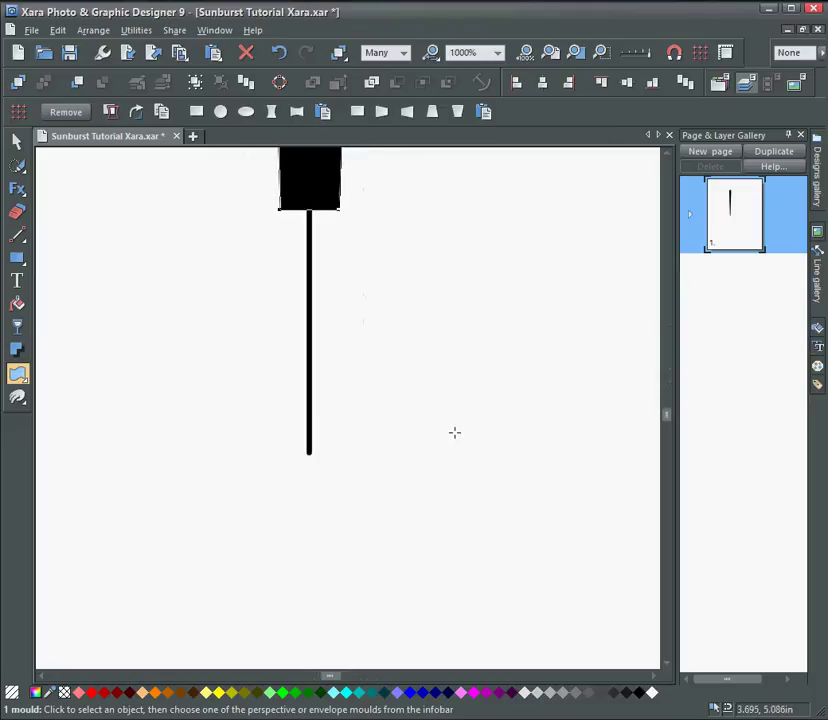
pyautogui.moveTo(408, 326); pyautogui.dragTo(418, 416)
pyautogui.scroll(1, 418, 416)
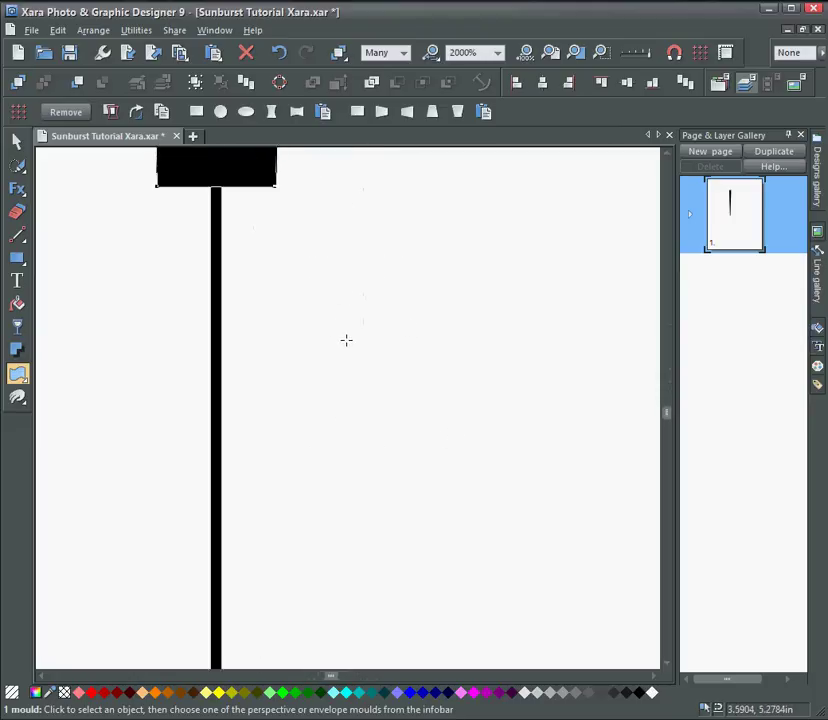
pyautogui.moveTo(346, 340); pyautogui.dragTo(447, 457)
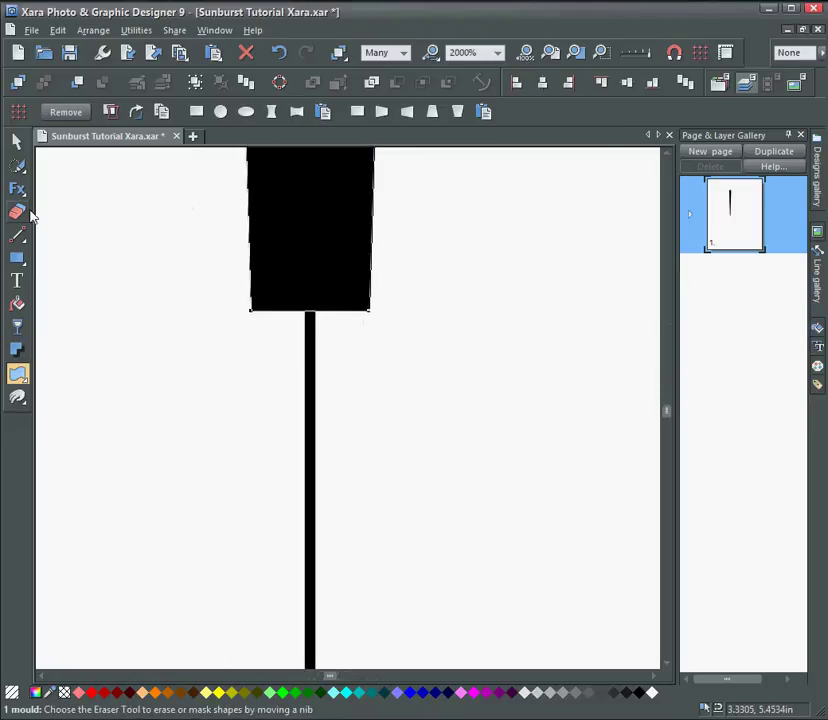
pyautogui.moveTo(18, 236)
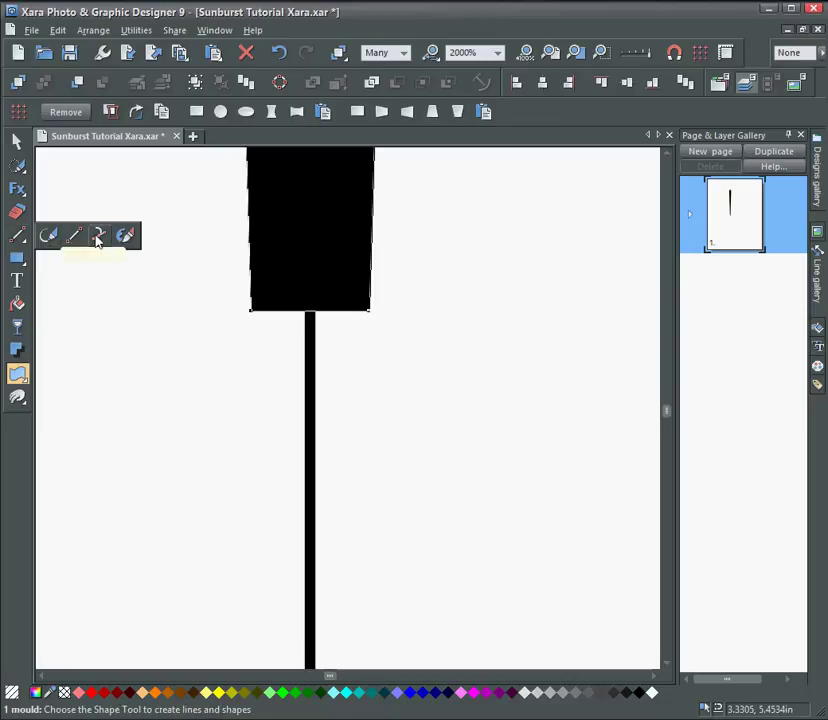
pyautogui.click(98, 237)
pyautogui.click(370, 311)
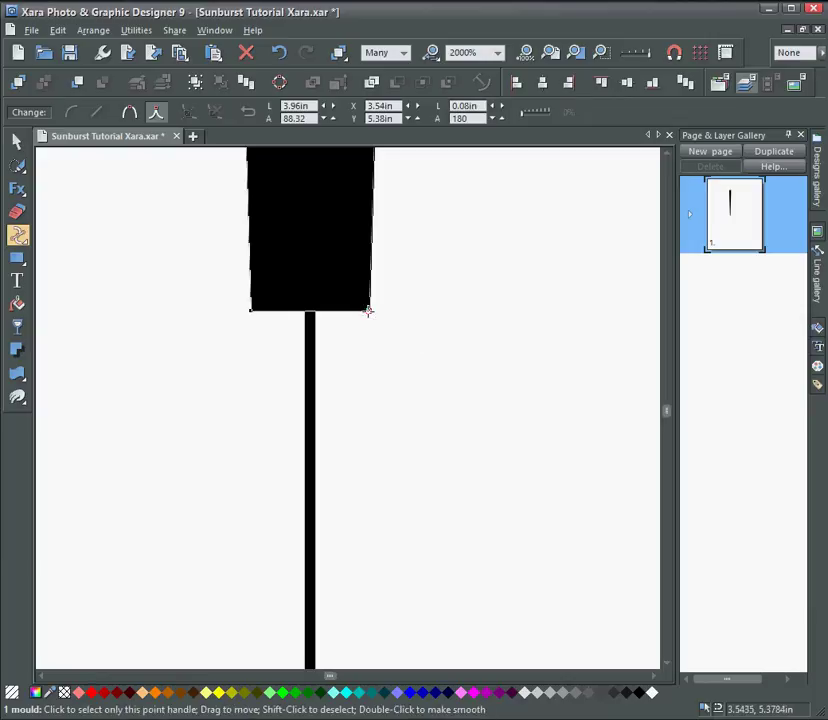
pyautogui.moveTo(368, 311); pyautogui.dragTo(312, 313)
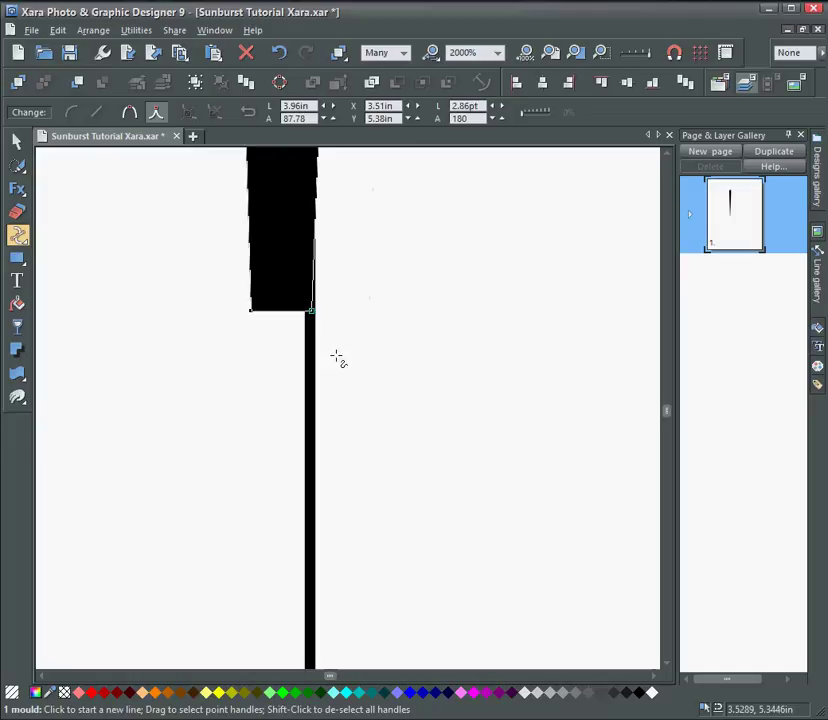
pyautogui.click(250, 311)
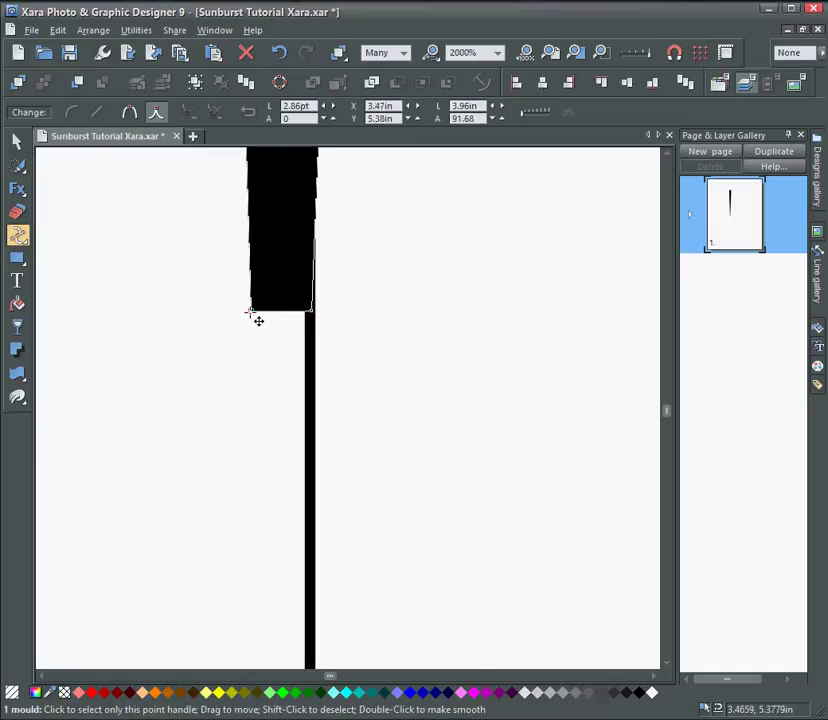
pyautogui.moveTo(257, 320); pyautogui.dragTo(311, 316)
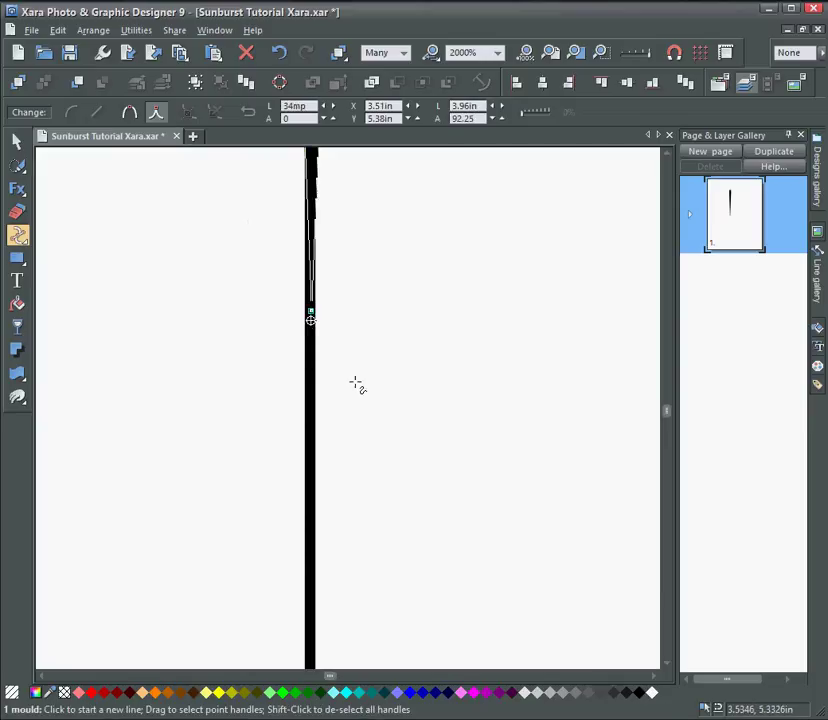
pyautogui.click(18, 142)
pyautogui.click(246, 340)
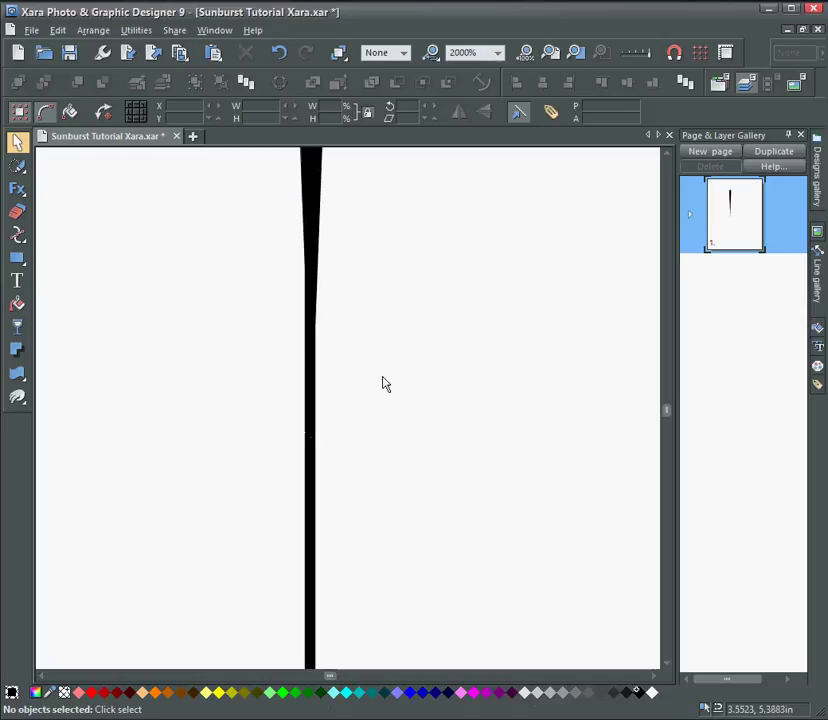
# Bring the whole tapered spike into view and select the black spike mould
pyautogui.scroll(3, 386, 386)
pyautogui.scroll(-5, 386, 384)
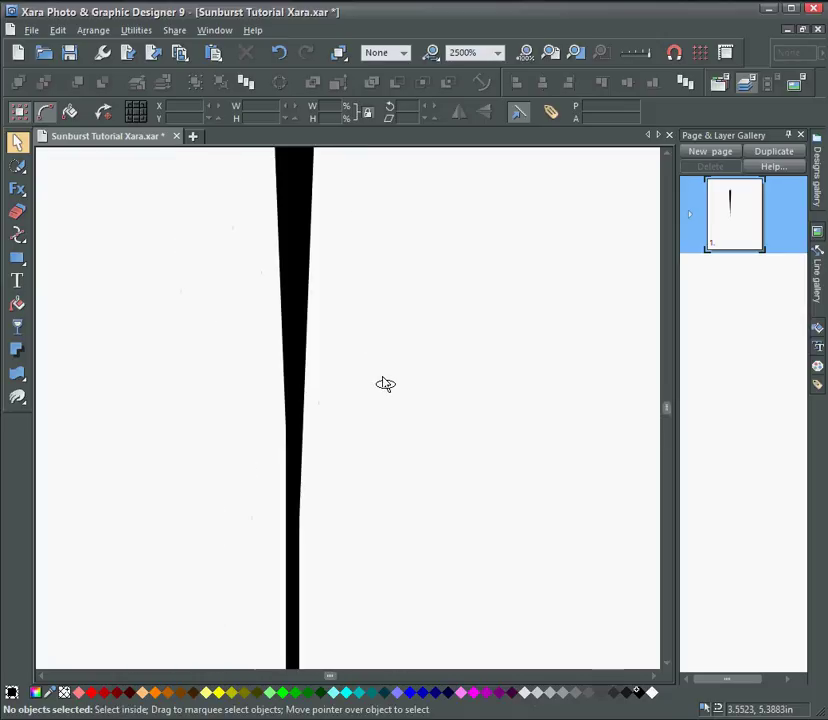
pyautogui.scroll(1, 446, 321)
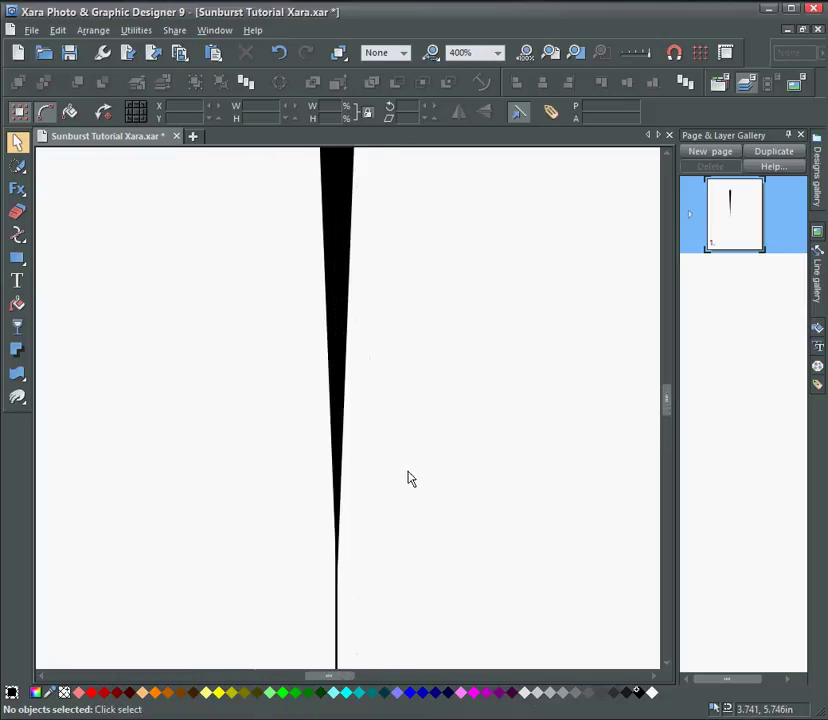
pyautogui.scroll(-3, 408, 479)
pyautogui.moveTo(409, 407); pyautogui.dragTo(450, 363)
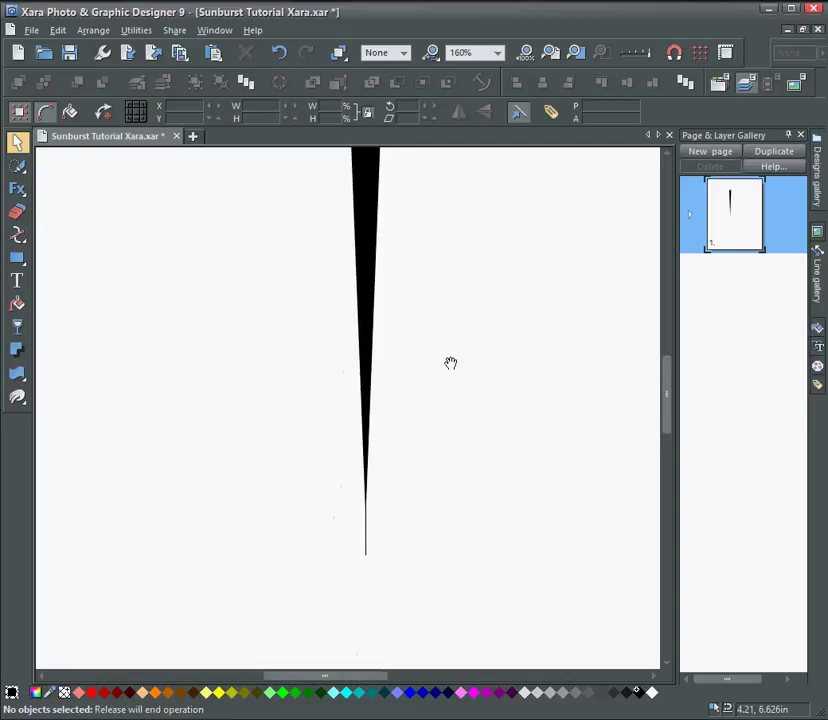
pyautogui.click(370, 543)
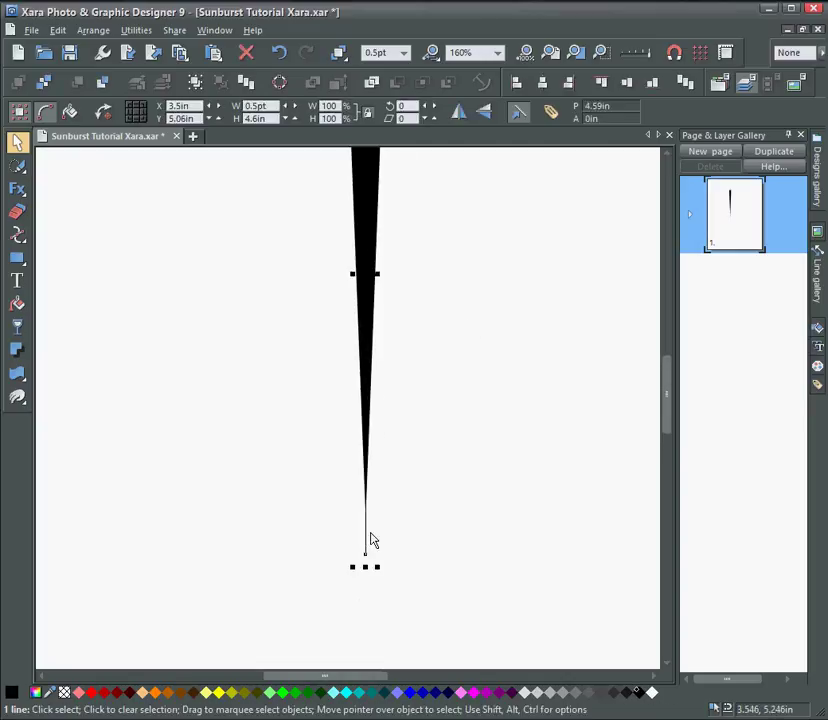
pyautogui.click(370, 541)
pyautogui.moveTo(490, 295); pyautogui.dragTo(459, 414)
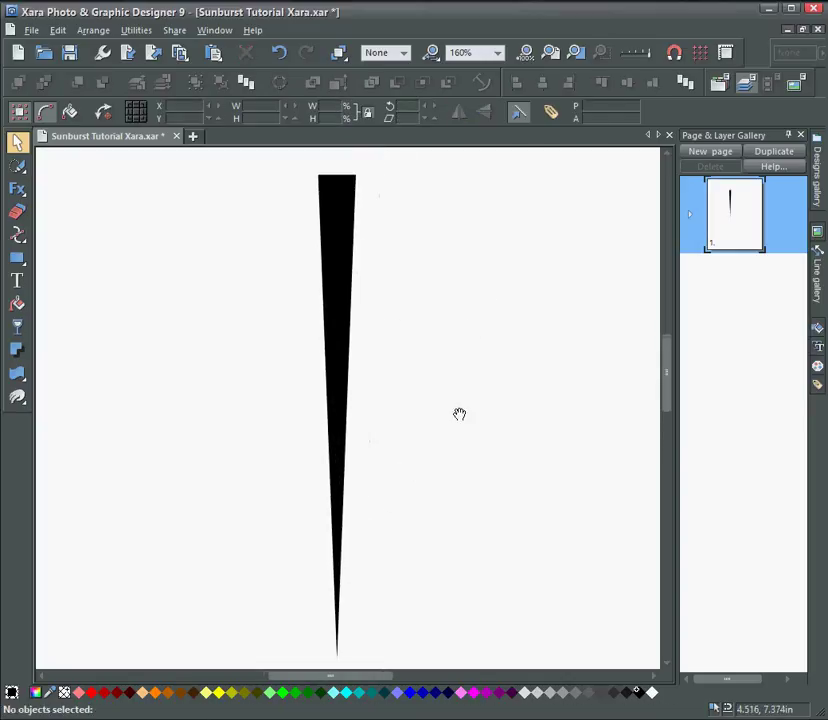
pyautogui.click(336, 262)
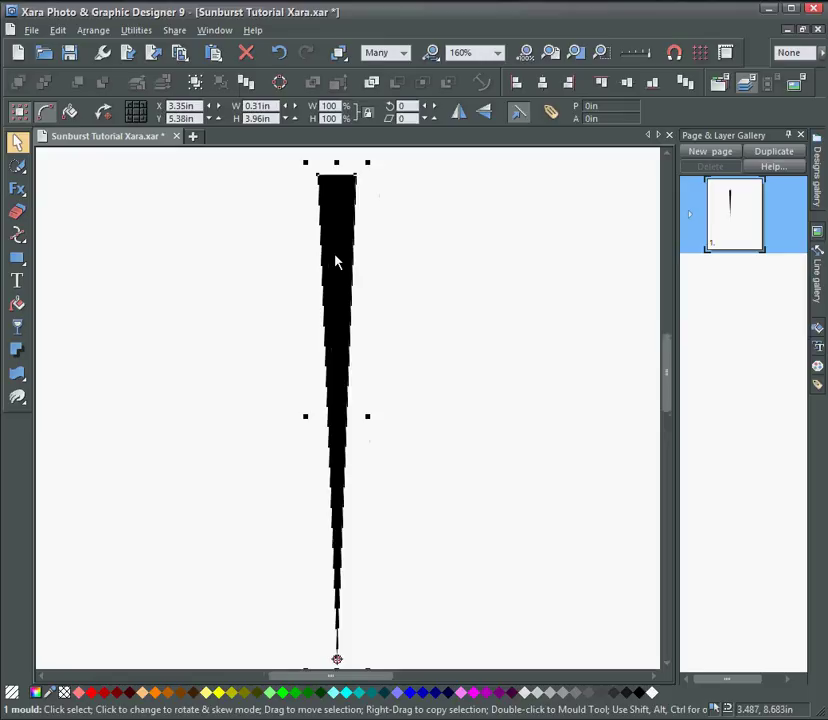
# Convert the spike mould to editable shapes and move the group slightly up and right
pyautogui.click(95, 31)
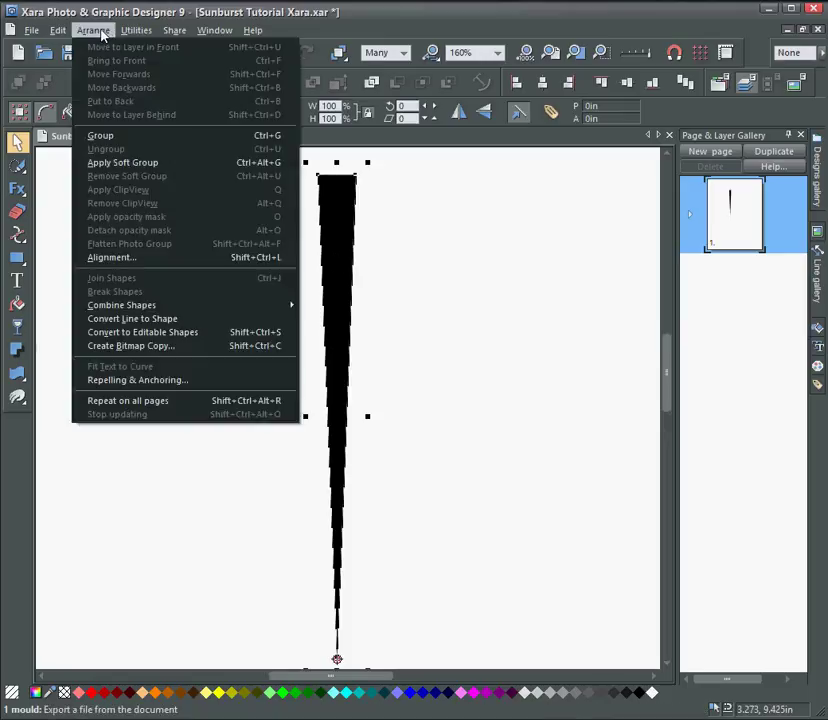
pyautogui.click(147, 336)
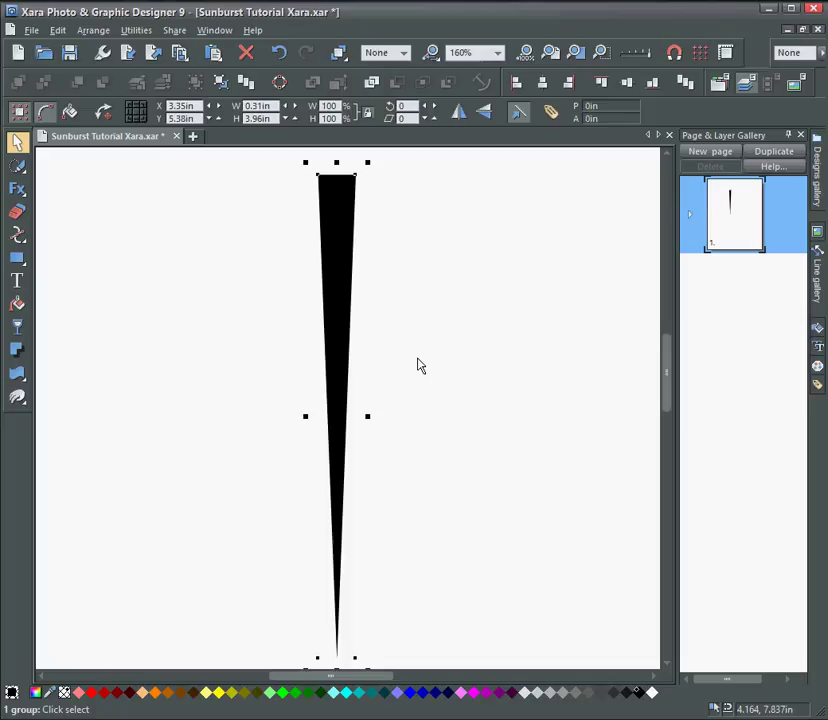
pyautogui.scroll(-2, 420, 365)
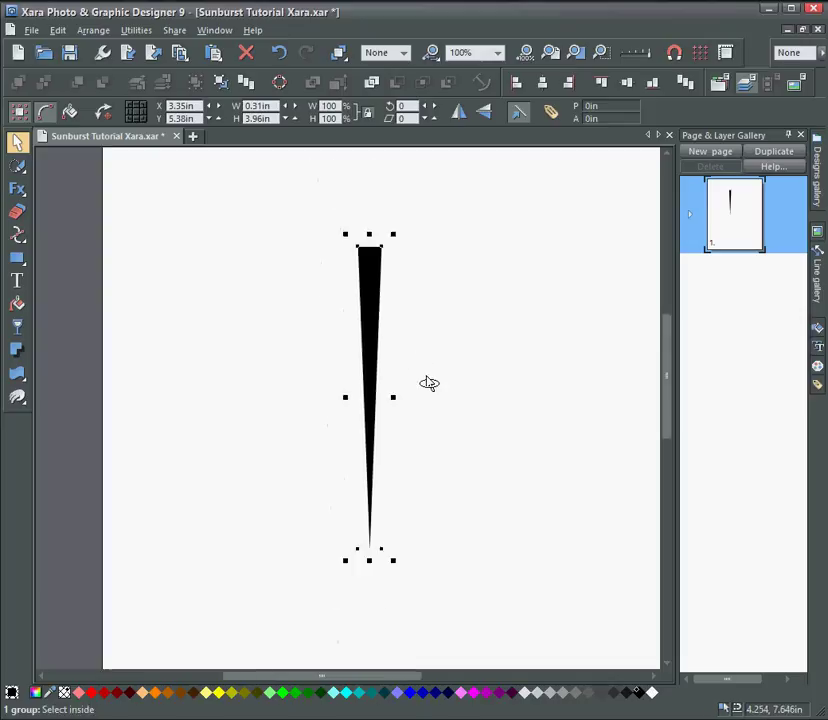
pyautogui.scroll(-1, 429, 383)
pyautogui.moveTo(458, 418); pyautogui.dragTo(353, 346)
pyautogui.moveTo(283, 273); pyautogui.dragTo(328, 247)
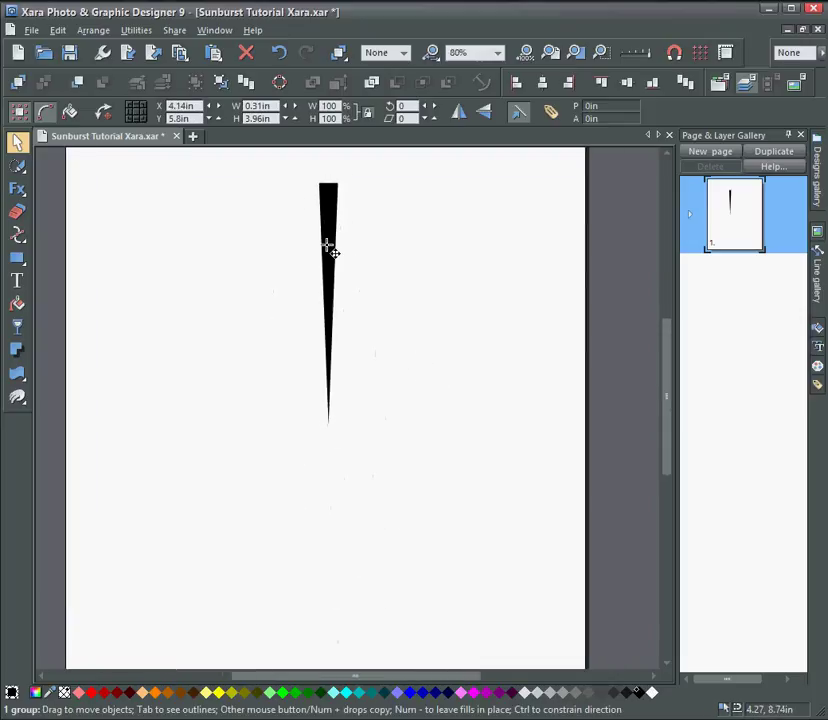
# Align the spike to the page top and horizontal centre, then drag it a little lower
pyautogui.moveTo(421, 355); pyautogui.dragTo(447, 458)
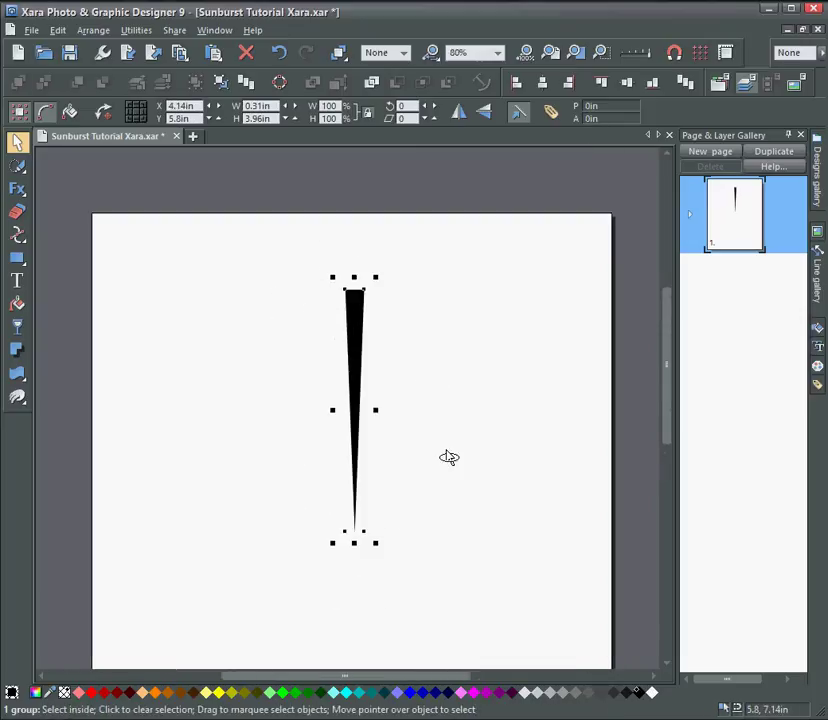
pyautogui.hotkey('ctrl', 'shift', 'l')
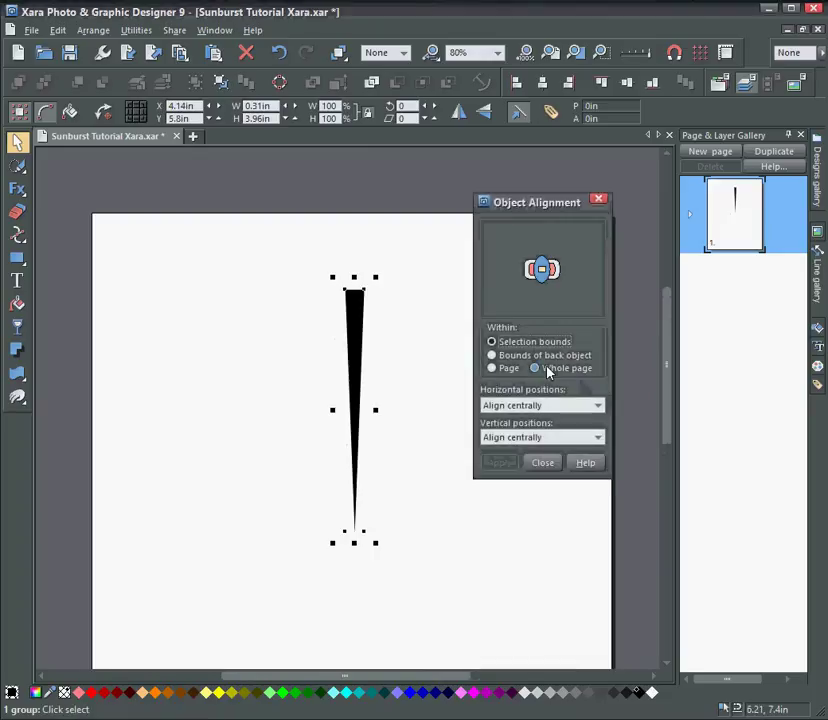
pyautogui.click(491, 369)
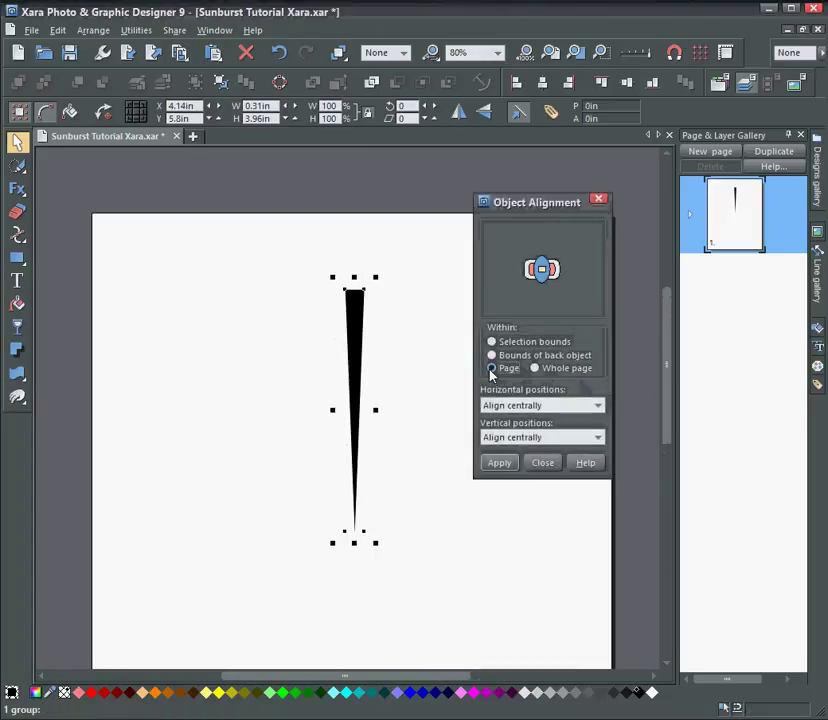
pyautogui.click(541, 242)
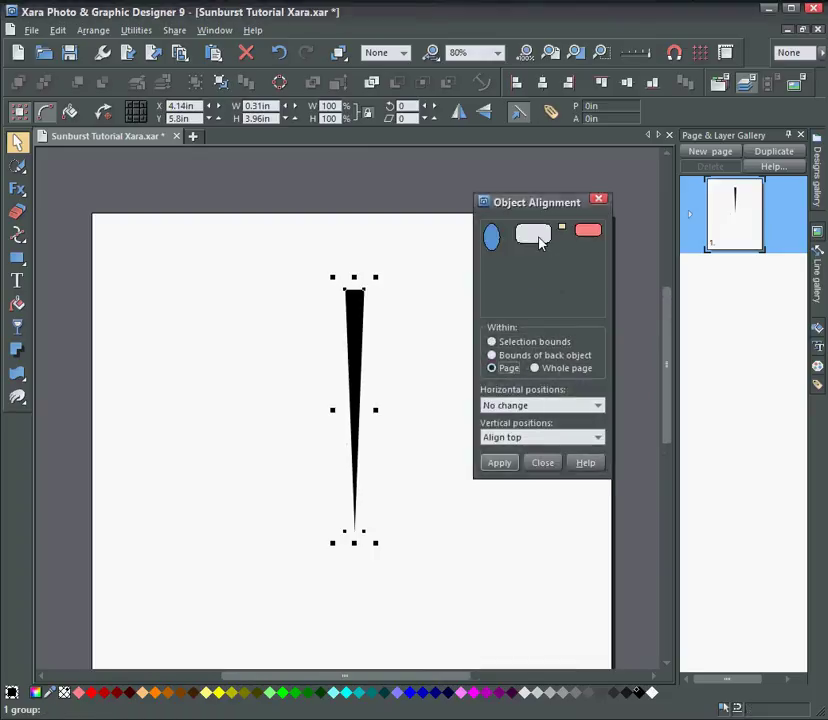
pyautogui.click(501, 463)
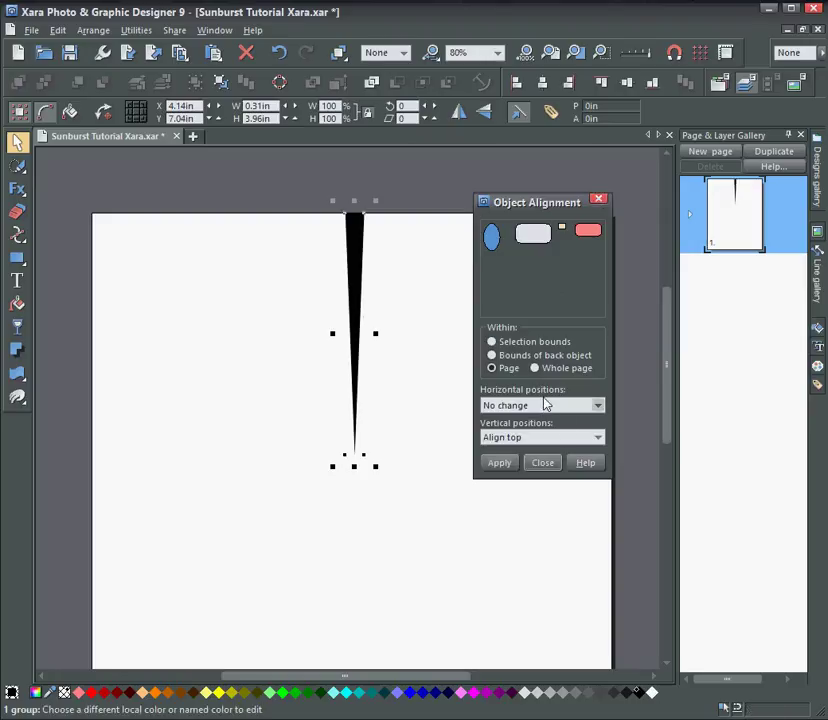
pyautogui.click(598, 406)
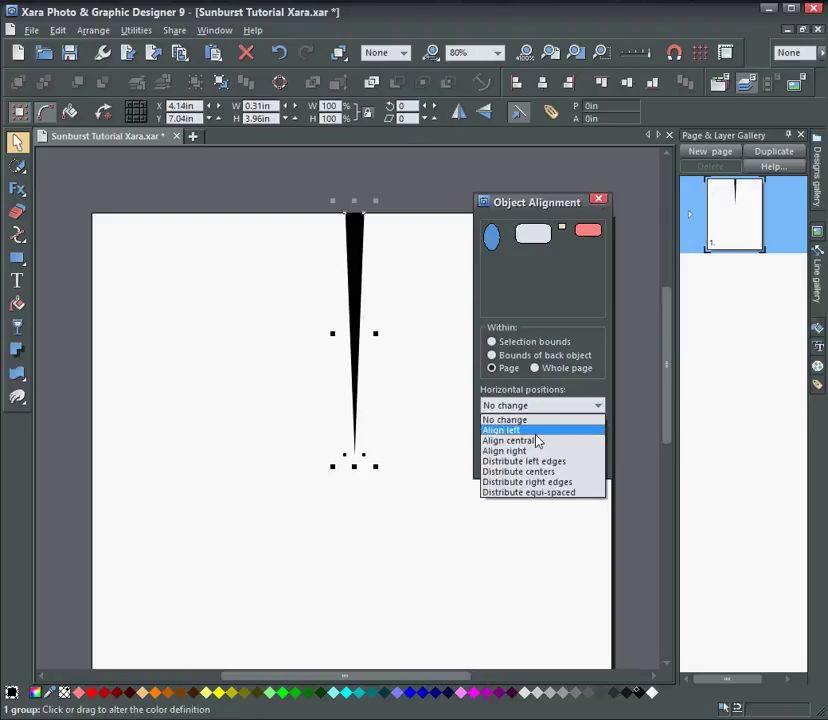
pyautogui.click(532, 442)
pyautogui.click(499, 463)
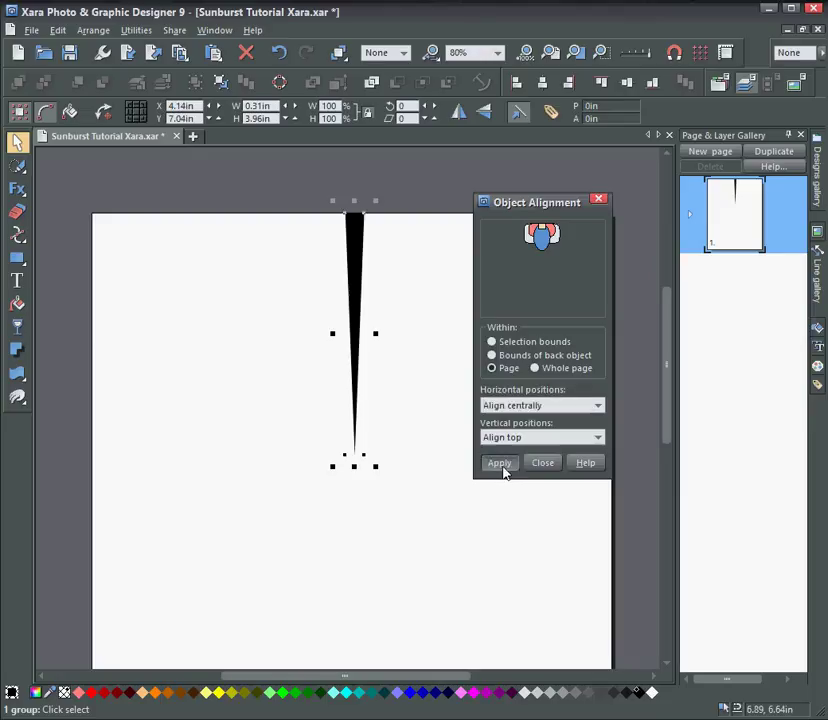
pyautogui.click(599, 199)
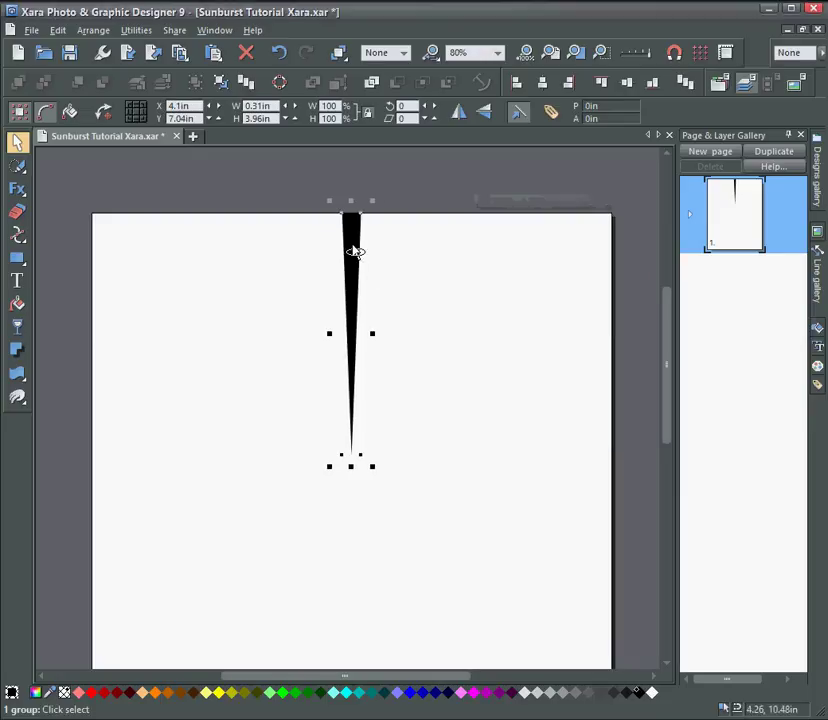
pyautogui.moveTo(353, 253); pyautogui.dragTo(357, 358)
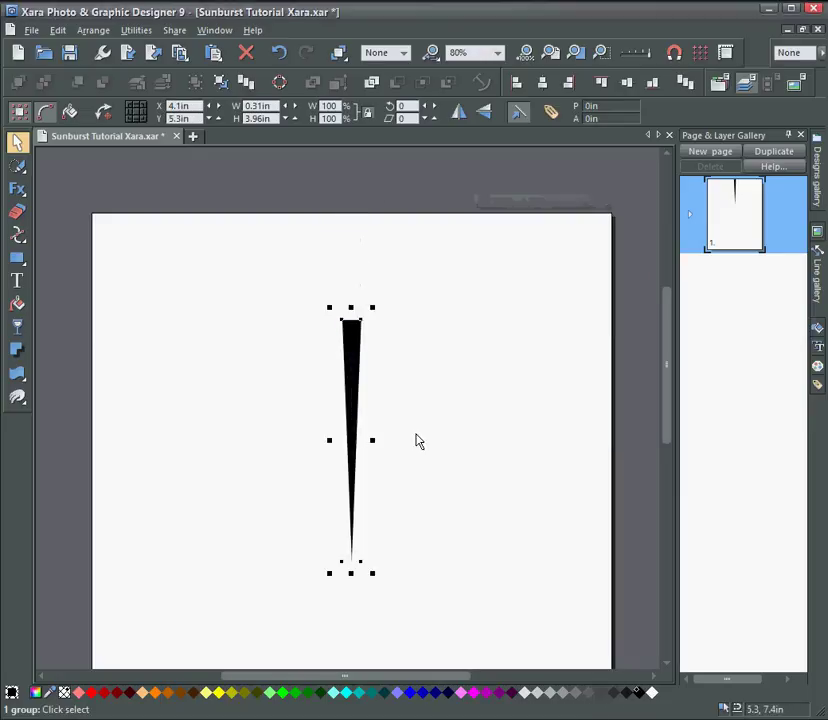
# Add a vertically flipped copy of the spike below the original and select both halves
pyautogui.scroll(-3, 431, 415)
pyautogui.scroll(-2, 431, 409)
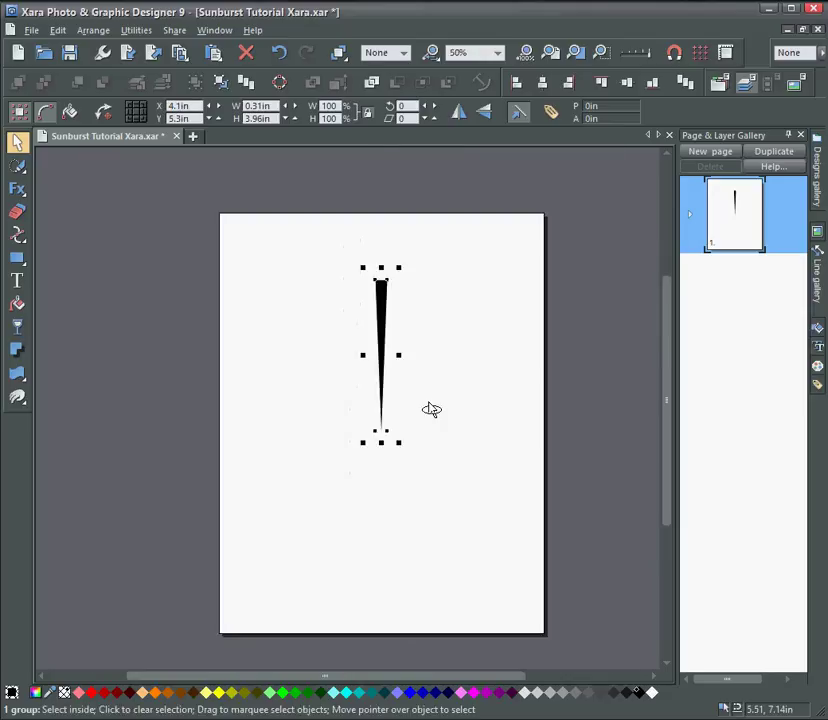
pyautogui.scroll(1, 431, 409)
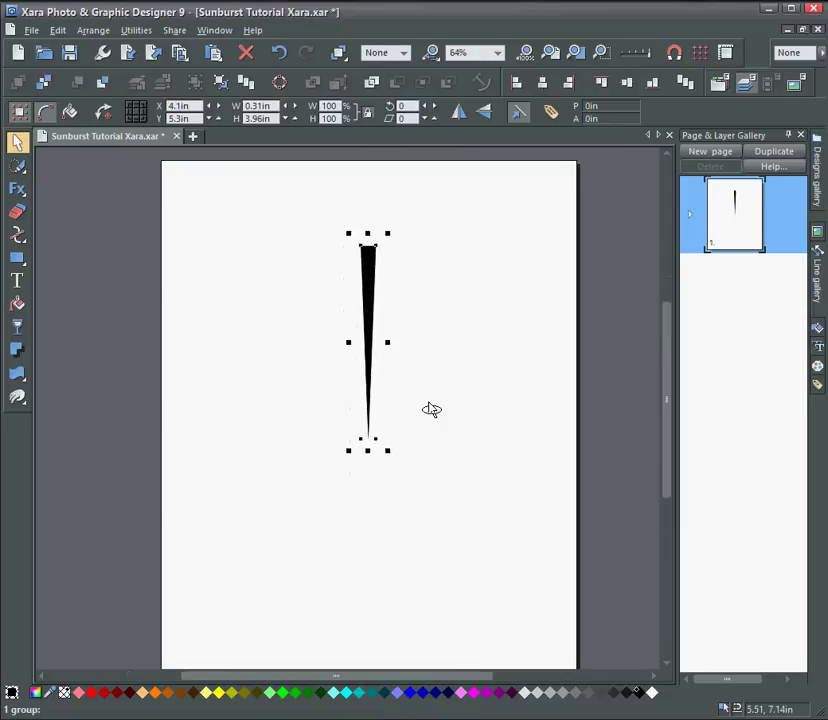
pyautogui.click(487, 114)
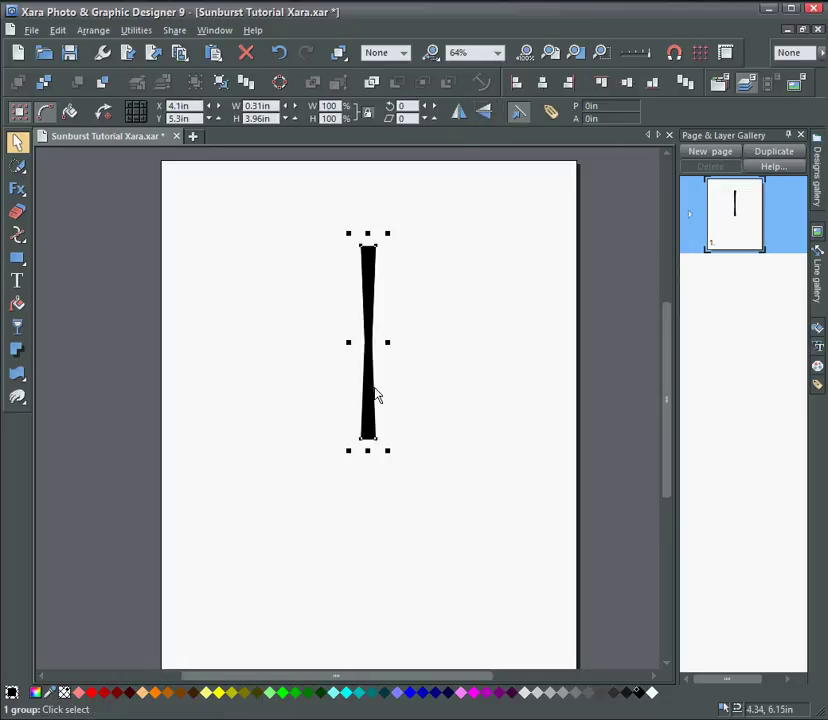
pyautogui.hotkey('ctrl', 'z')
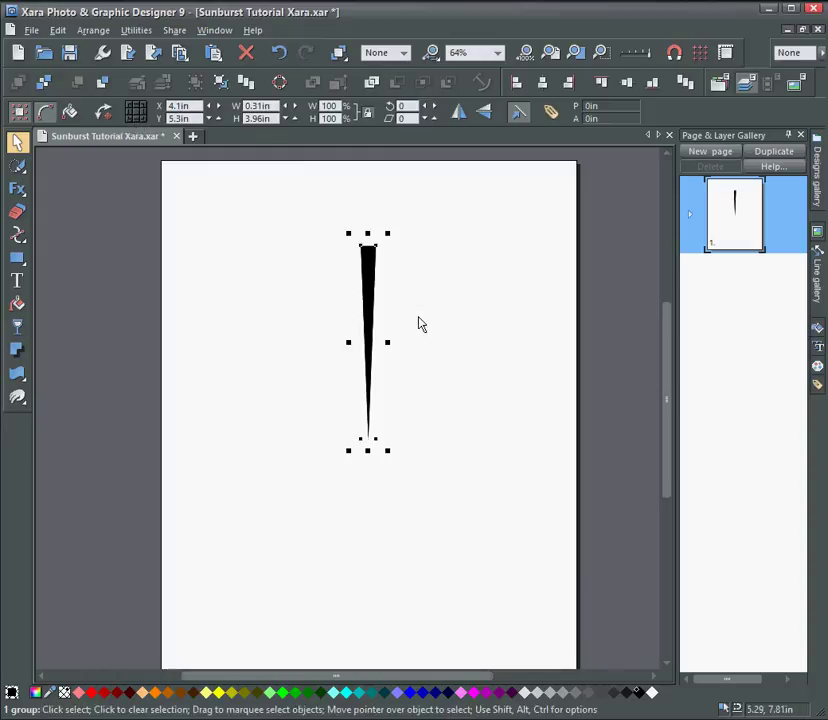
pyautogui.click(484, 111)
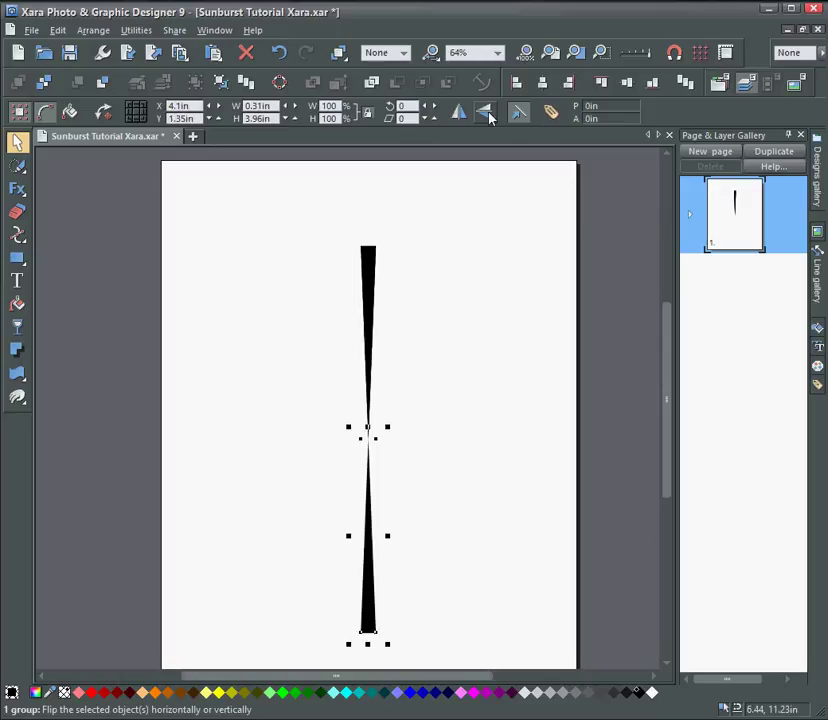
pyautogui.click(465, 330)
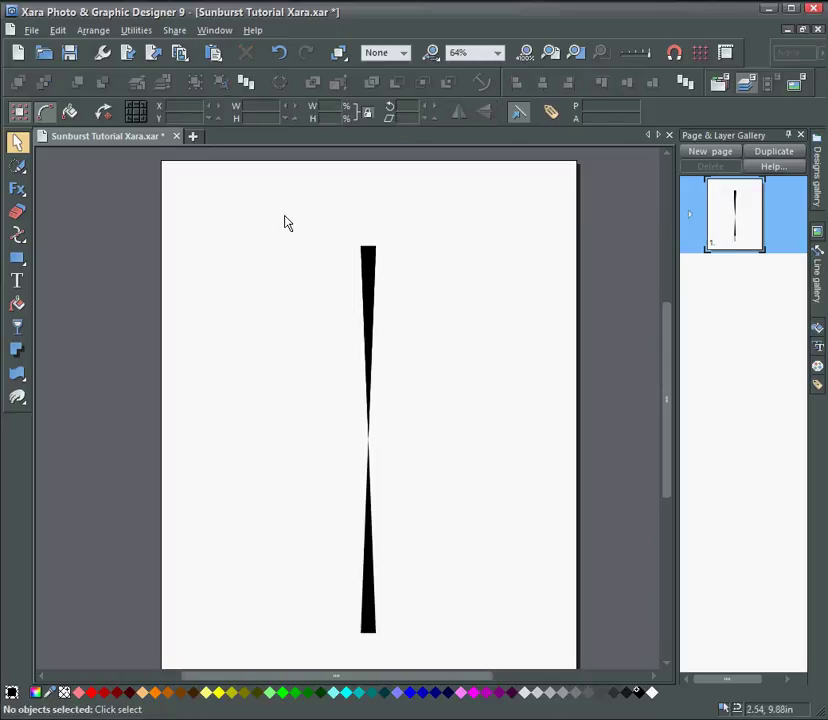
pyautogui.moveTo(284, 219); pyautogui.dragTo(418, 622)
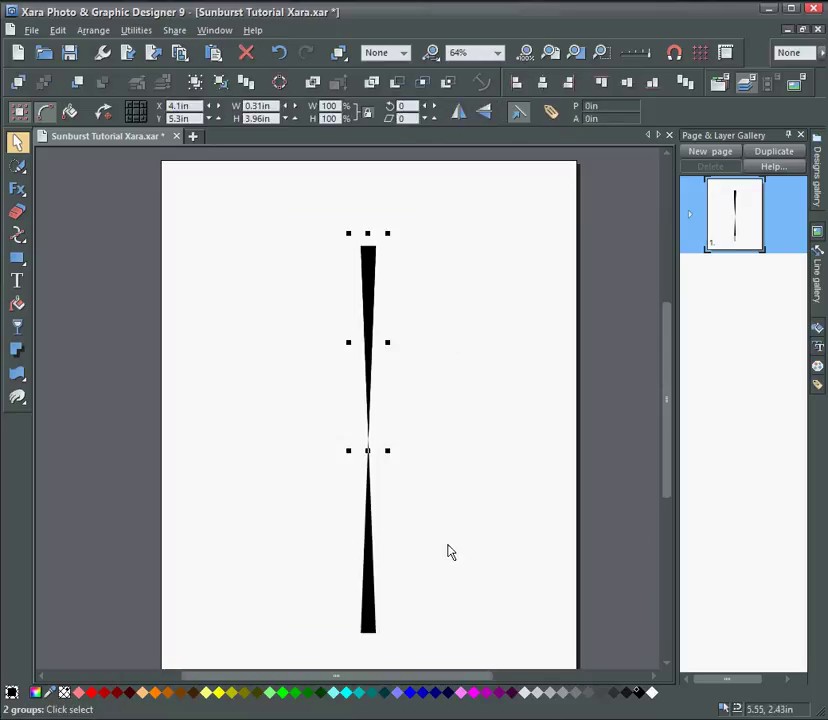
# Centre the view on the spikes' meeting point and select just the double spike group
pyautogui.scroll(3, 458, 517)
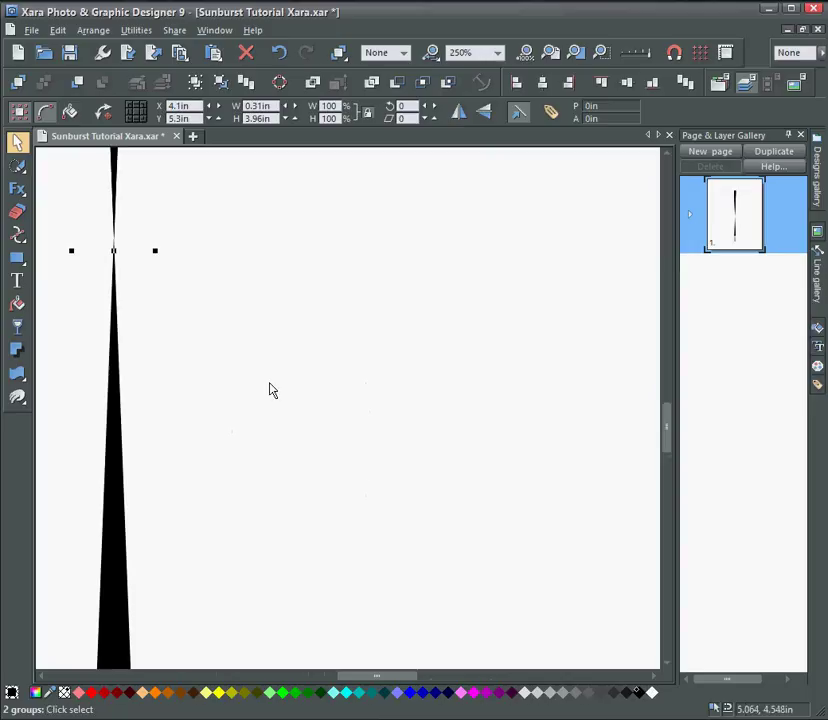
pyautogui.click(190, 341)
pyautogui.scroll(1, 229, 366)
pyautogui.moveTo(177, 309); pyautogui.dragTo(446, 485)
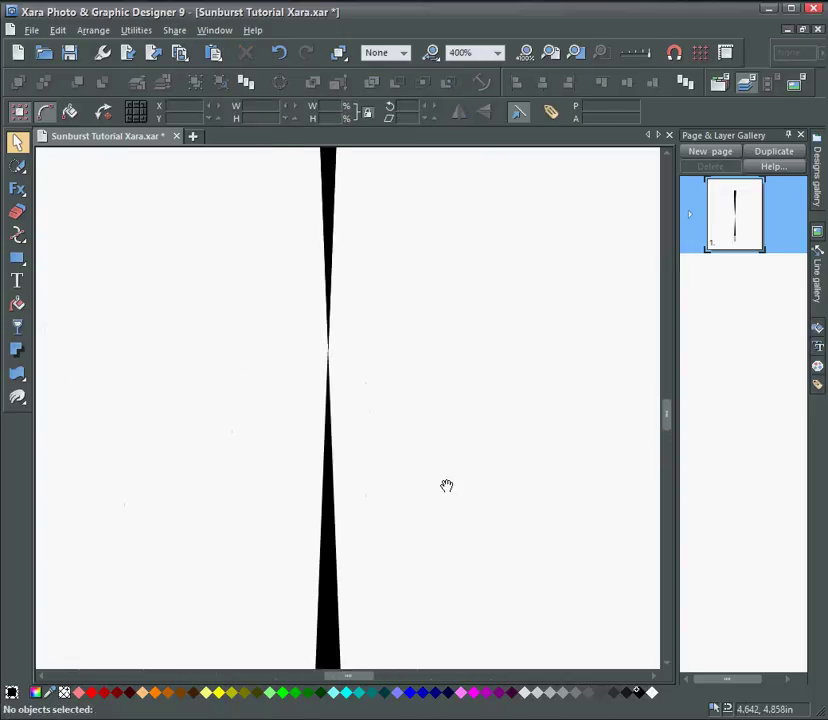
pyautogui.scroll(-6, 446, 485)
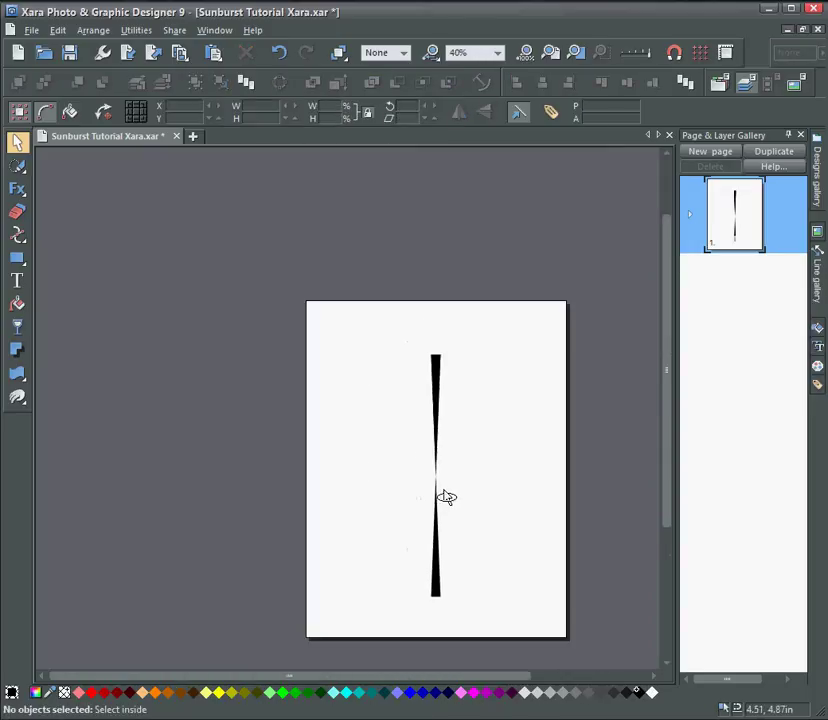
pyautogui.scroll(2, 450, 496)
pyautogui.moveTo(453, 496); pyautogui.dragTo(270, 387)
pyautogui.scroll(1, 458, 491)
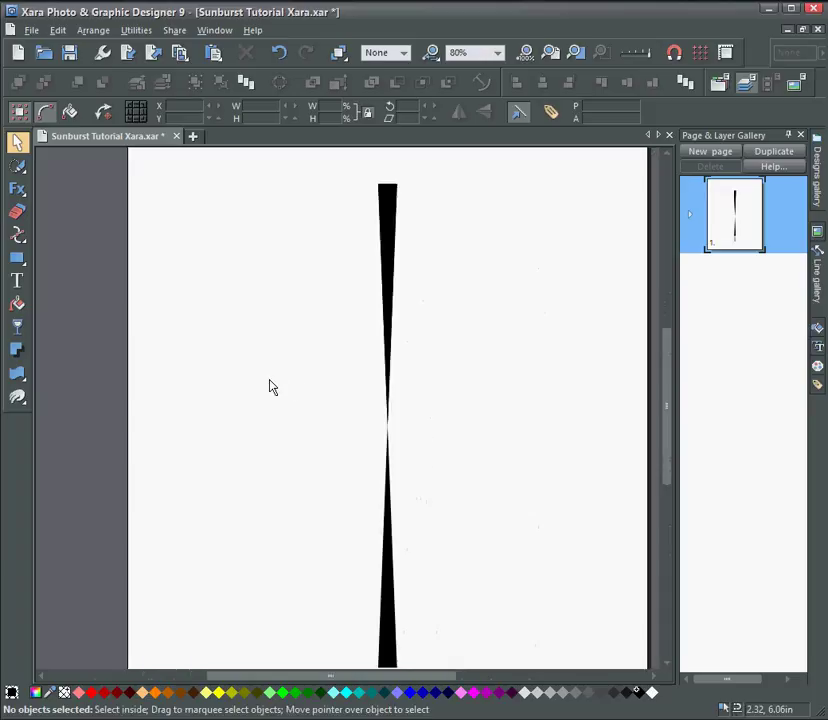
pyautogui.hotkey('ctrl', 'a')
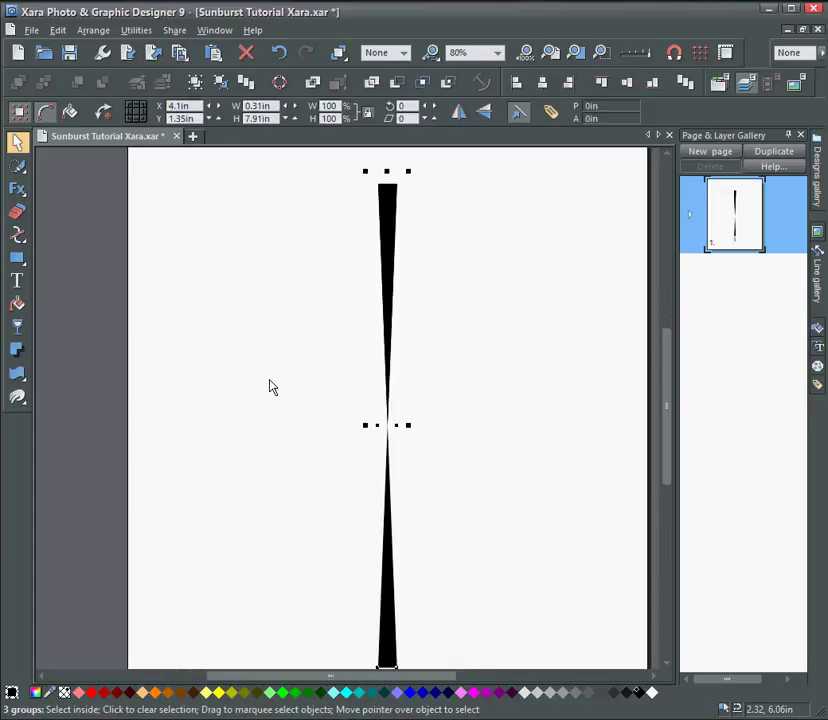
pyautogui.click(392, 413)
pyautogui.scroll(-2, 484, 405)
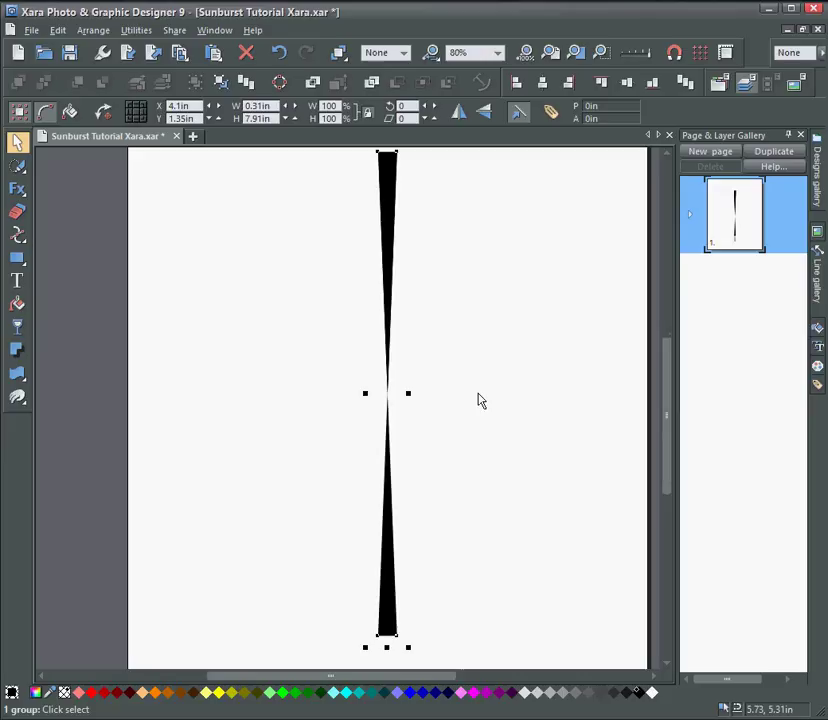
pyautogui.scroll(-1, 484, 389)
pyautogui.moveTo(506, 377); pyautogui.dragTo(478, 380)
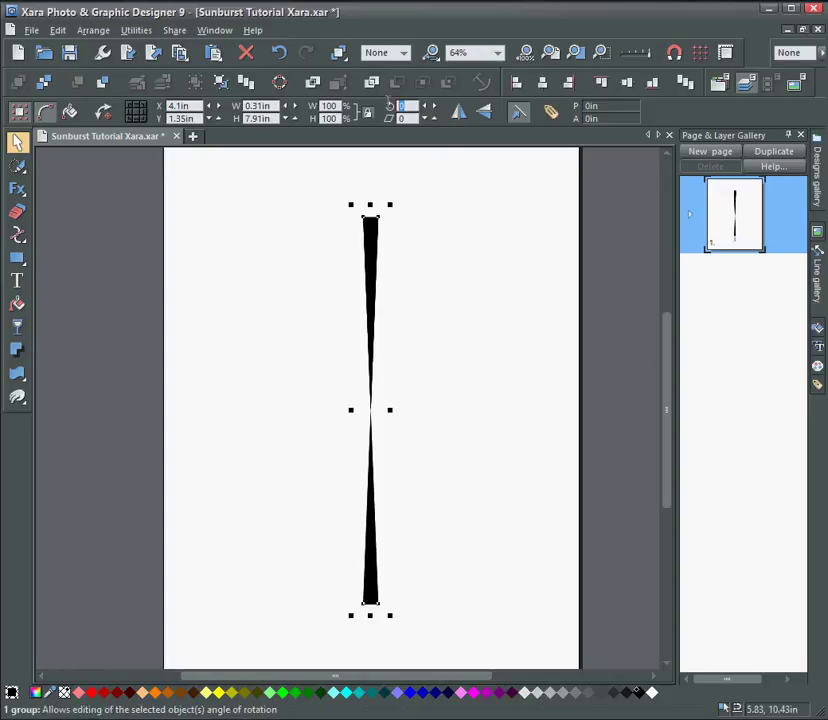
# Set a 15° rotation angle and drop rotated spike copies all round the centre
pyautogui.press('Return')
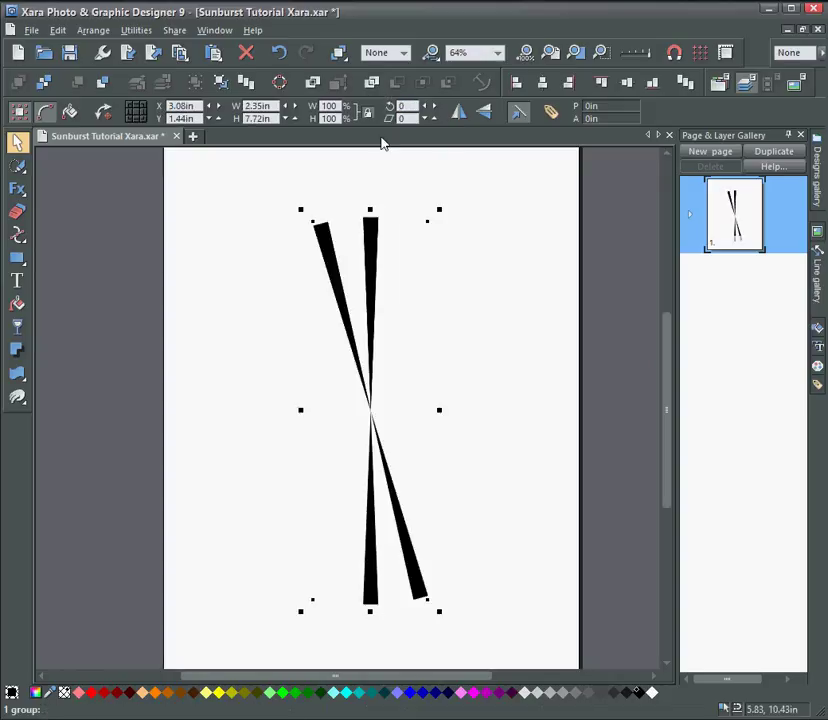
pyautogui.click(331, 256)
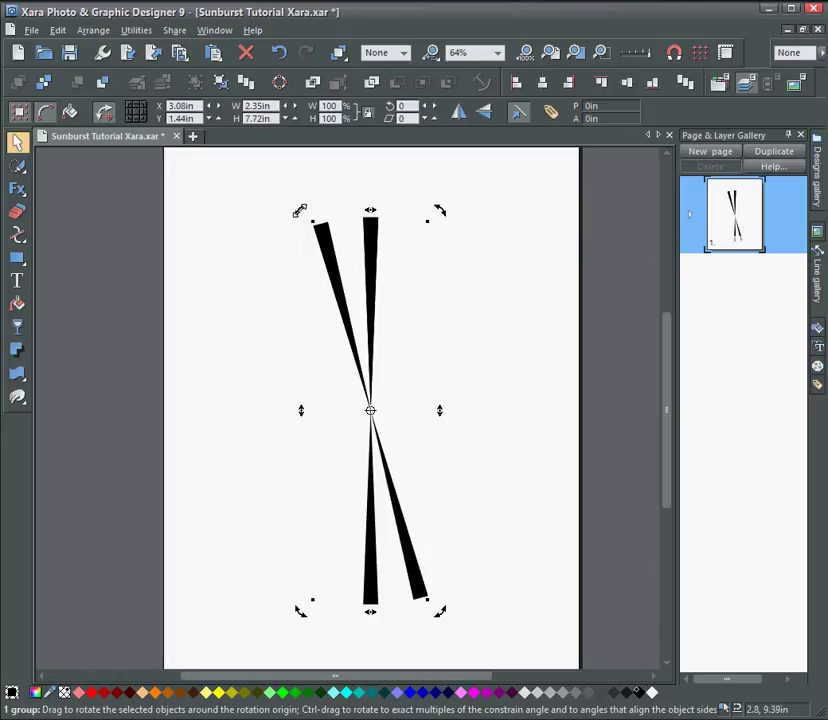
pyautogui.moveTo(299, 211); pyautogui.dragTo(274, 236)
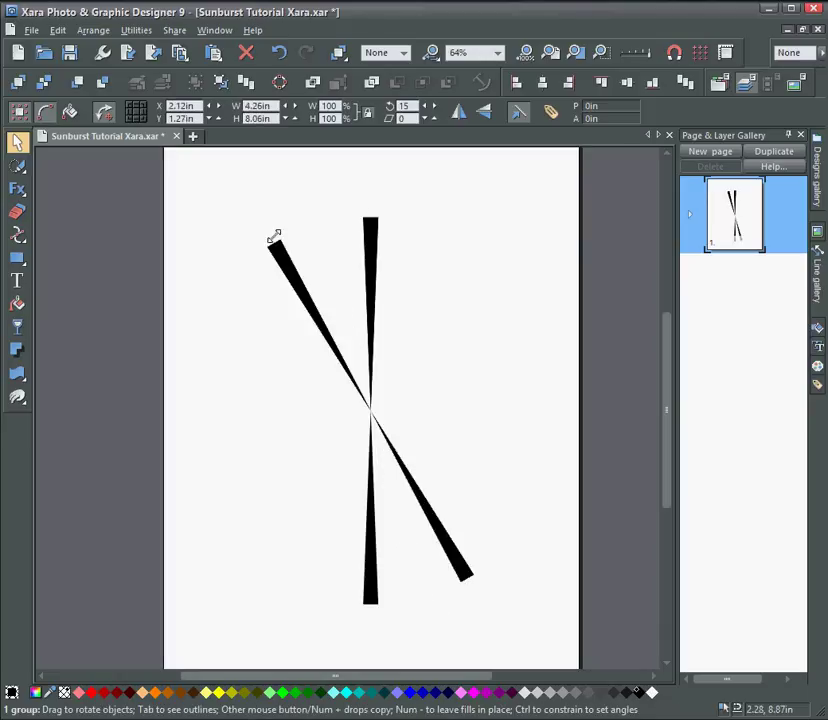
pyautogui.press('KP_Add')
pyautogui.moveTo(274, 236); pyautogui.dragTo(329, 554)
pyautogui.press('KP_Add')
pyautogui.press('KP_Add')
pyautogui.press('KP_Add')
pyautogui.press('KP_Add')
pyautogui.press('KP_Add')
pyautogui.press('KP_Add')
pyautogui.press('KP_Add')
pyautogui.press('KP_Add')
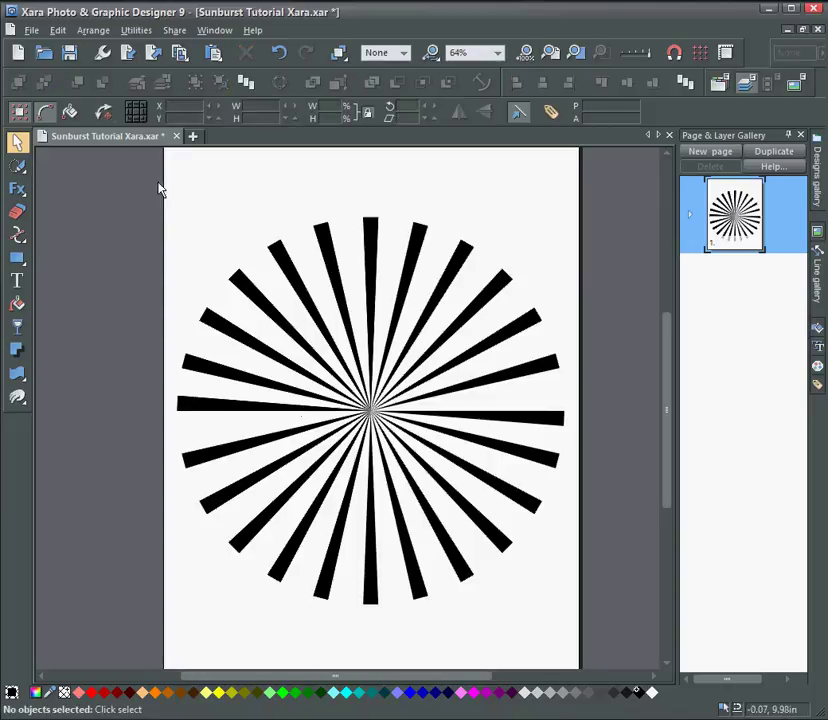
# Group all the sunburst rays and draw a 0.98 in black circle at their centre
pyautogui.moveTo(137, 178); pyautogui.dragTo(624, 636)
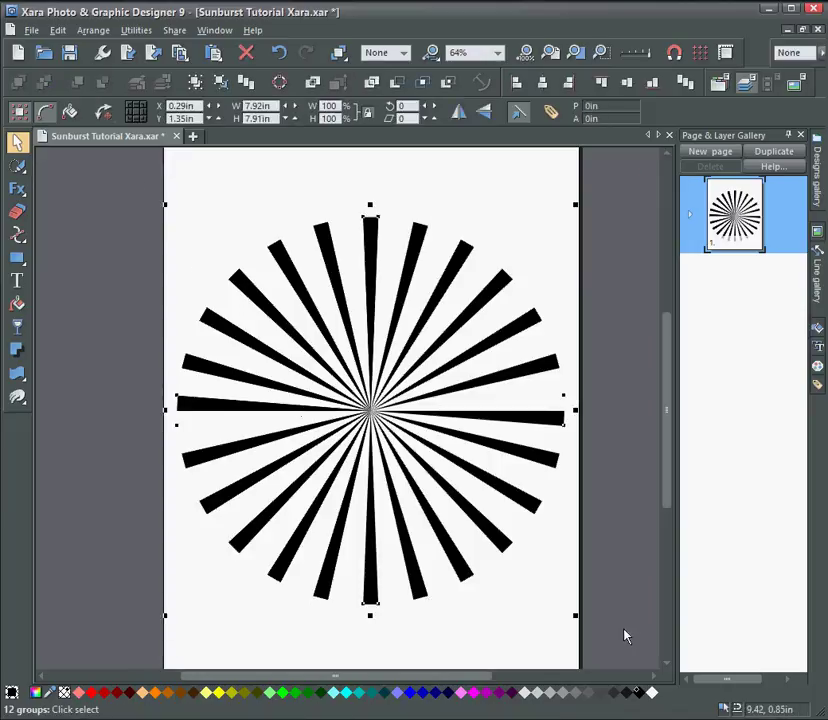
pyautogui.hotkey('ctrl', 'g')
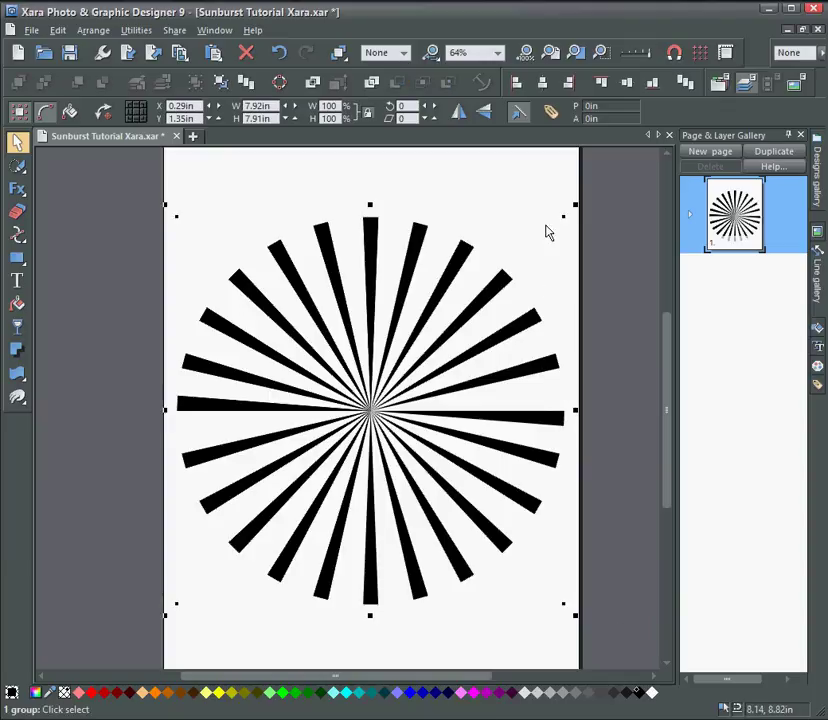
pyautogui.moveTo(17, 258)
pyautogui.click(73, 267)
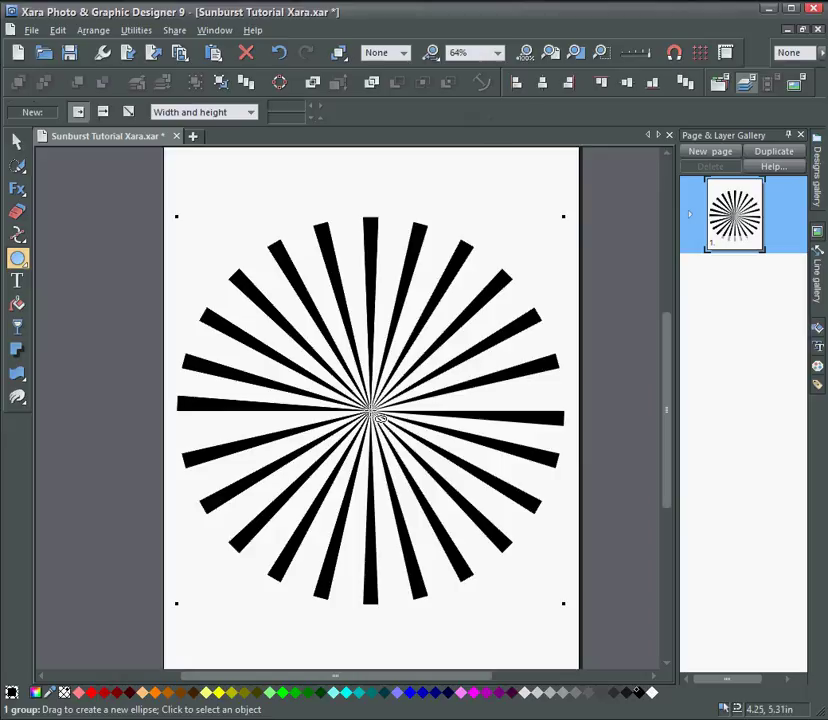
pyautogui.moveTo(378, 418); pyautogui.dragTo(388, 434)
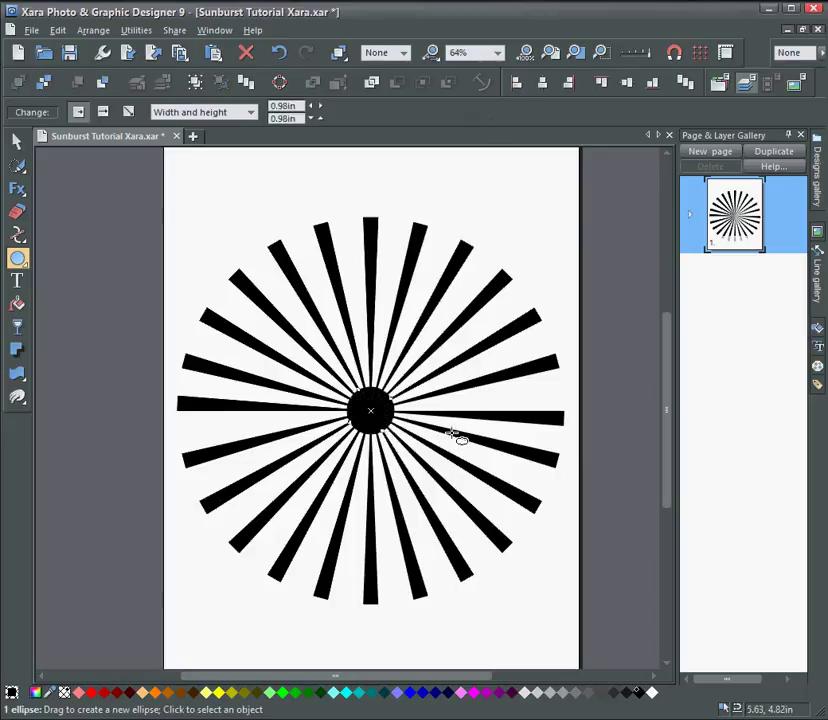
pyautogui.click(17, 141)
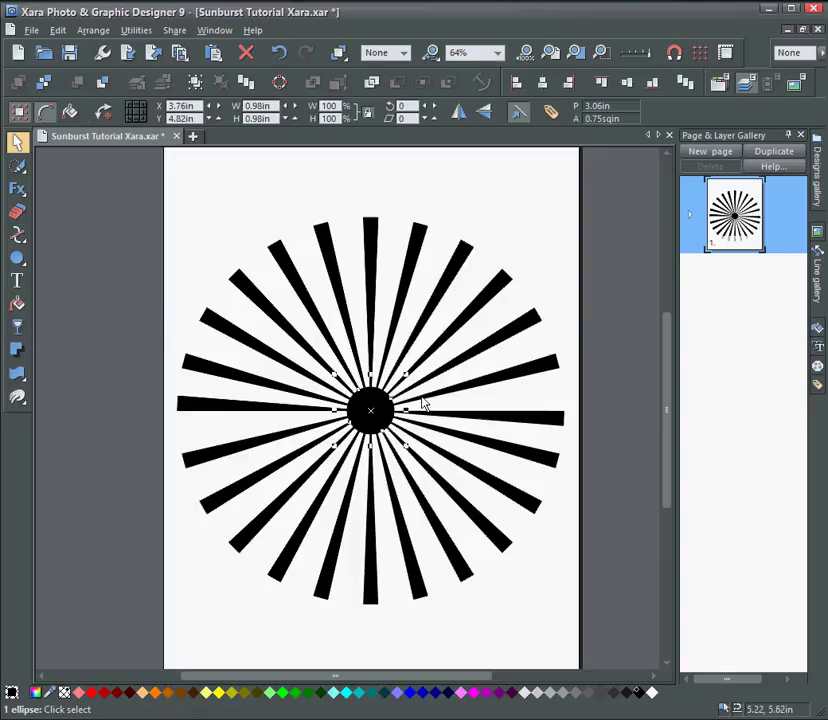
# Fill the centre circle with a linear gradient from orange to darker brownish orange
pyautogui.click(17, 304)
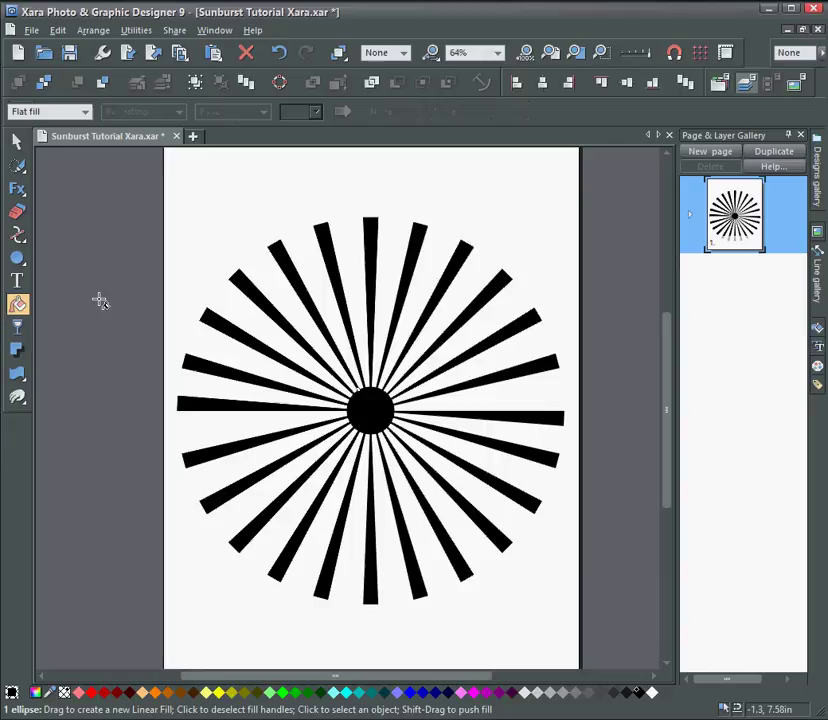
pyautogui.moveTo(355, 384); pyautogui.dragTo(384, 425)
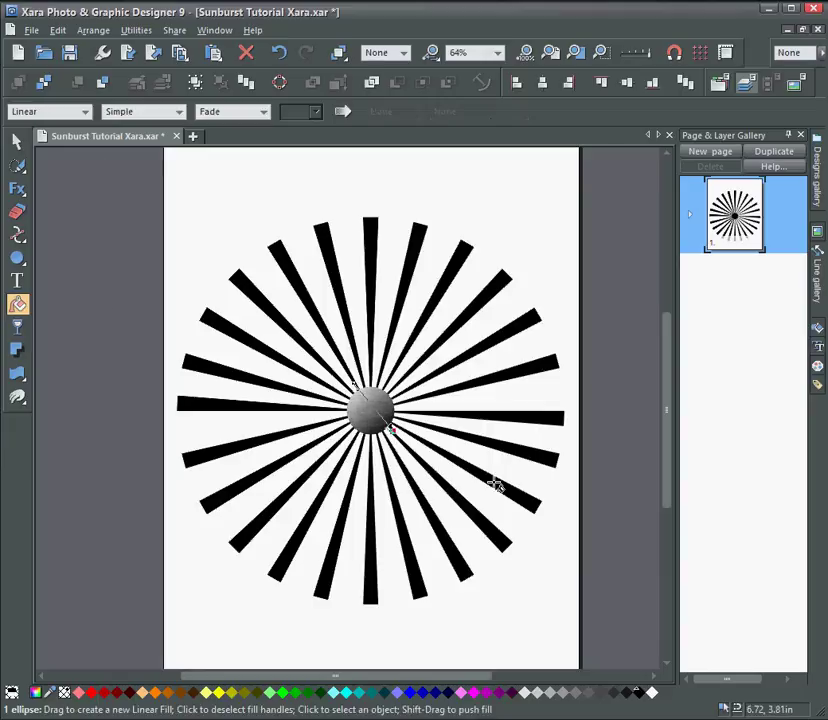
pyautogui.scroll(5, 416, 428)
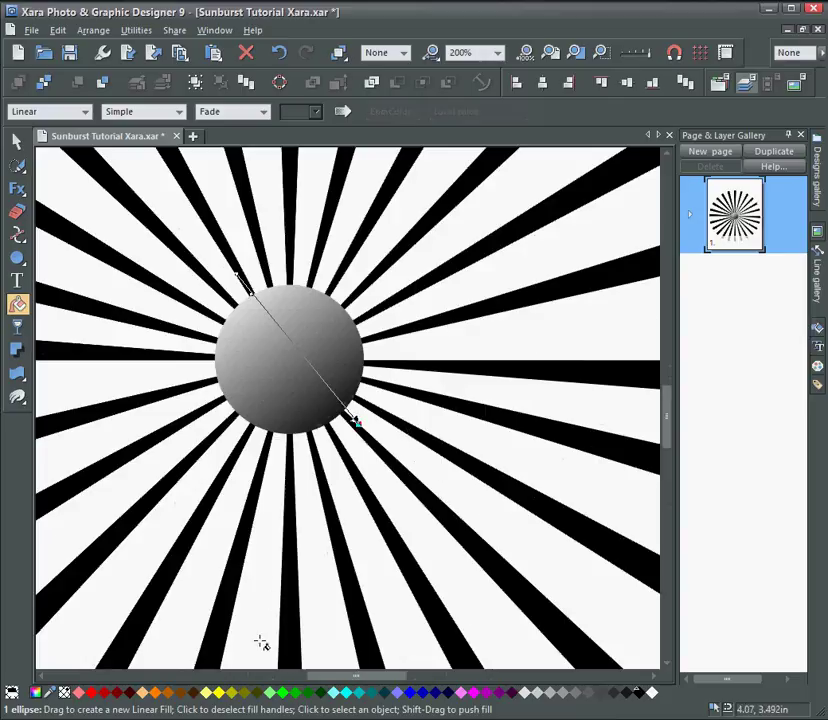
pyautogui.click(180, 694)
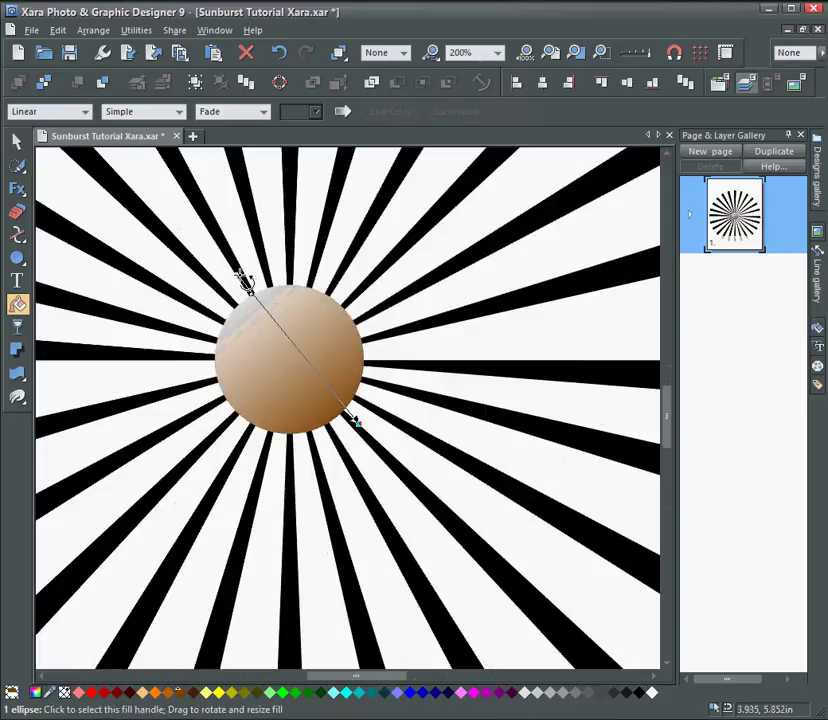
pyautogui.click(154, 694)
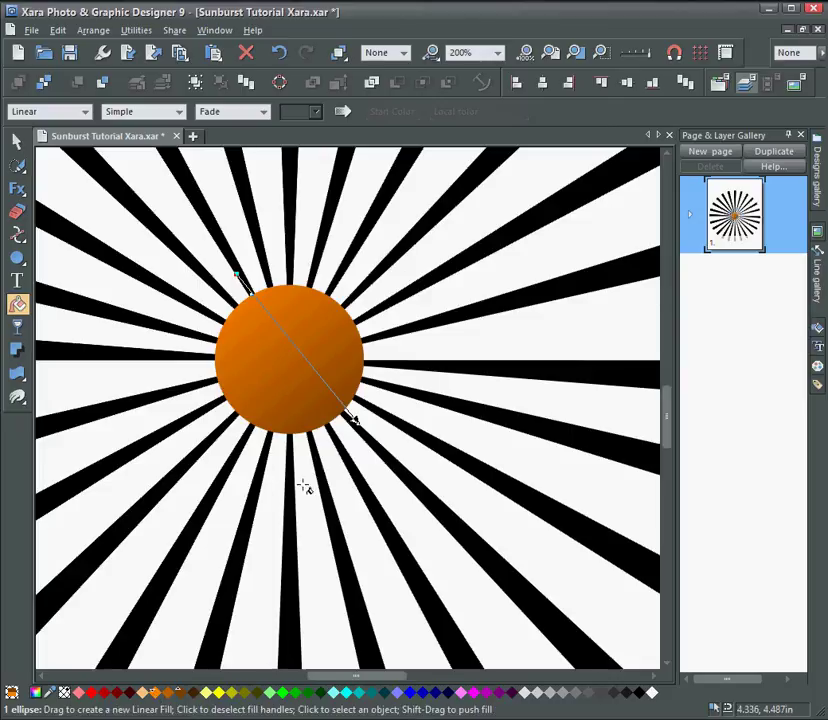
# Paste the circle's orange gradient fill onto the grouped rays with Ctrl+Shift+A
pyautogui.scroll(-3, 305, 487)
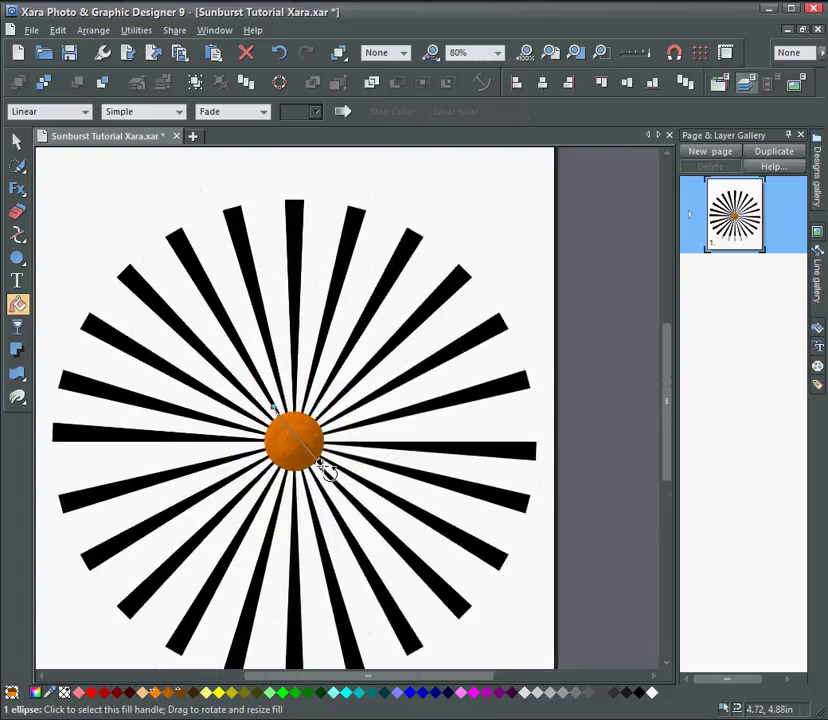
pyautogui.click(17, 141)
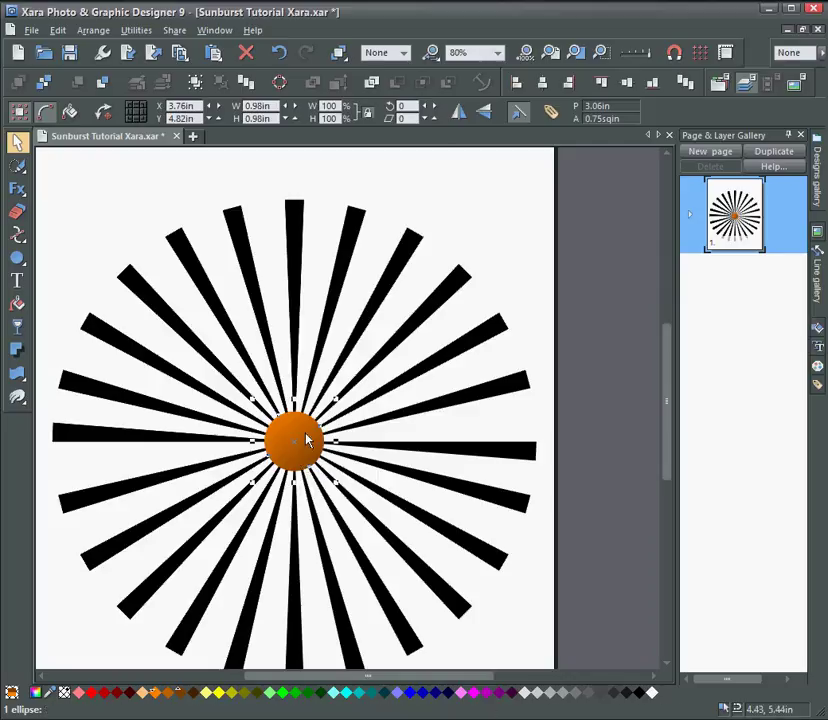
pyautogui.click(411, 251)
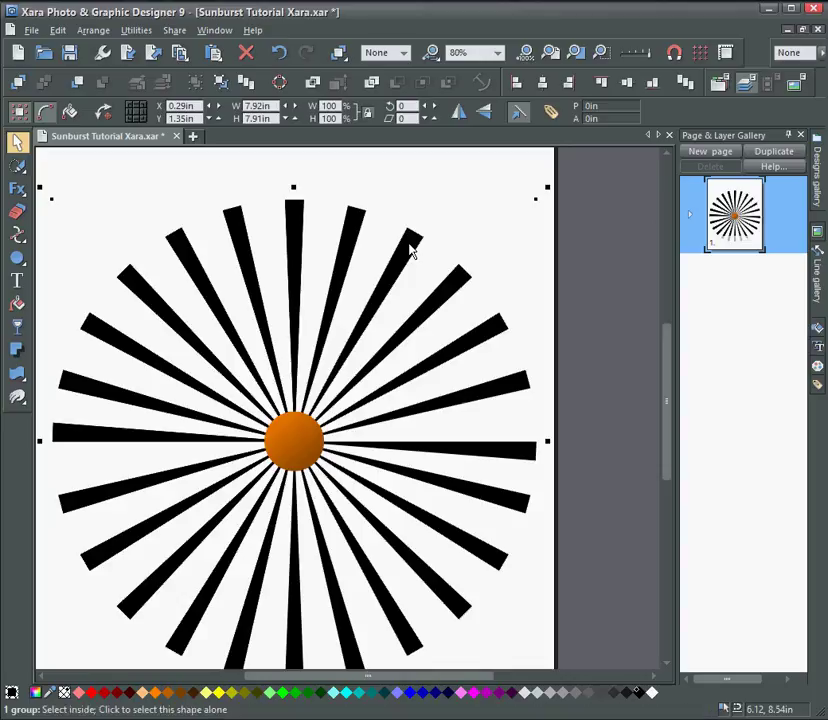
pyautogui.hotkey('ctrl', 'shift', 'a')
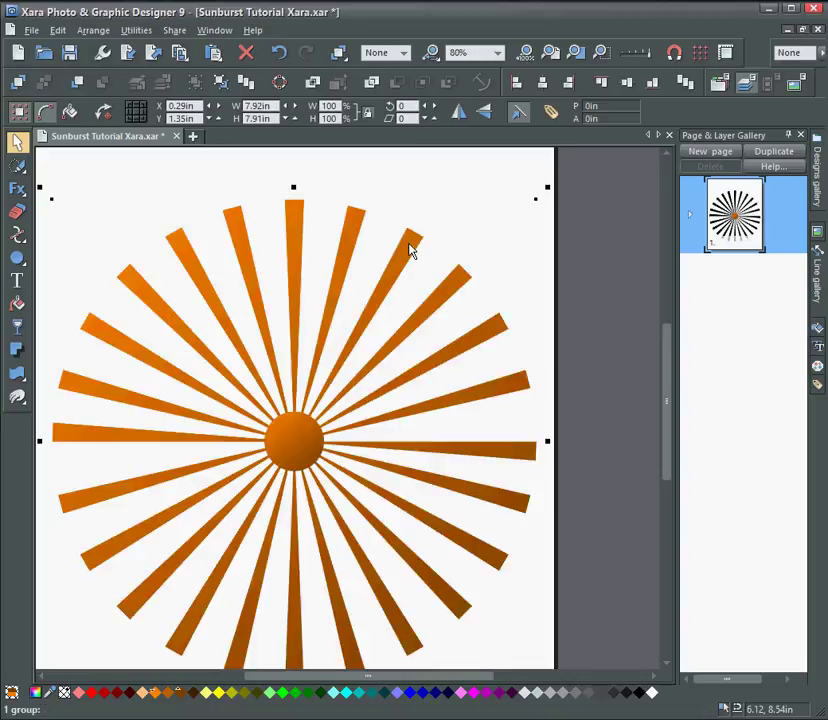
pyautogui.scroll(-1, 405, 372)
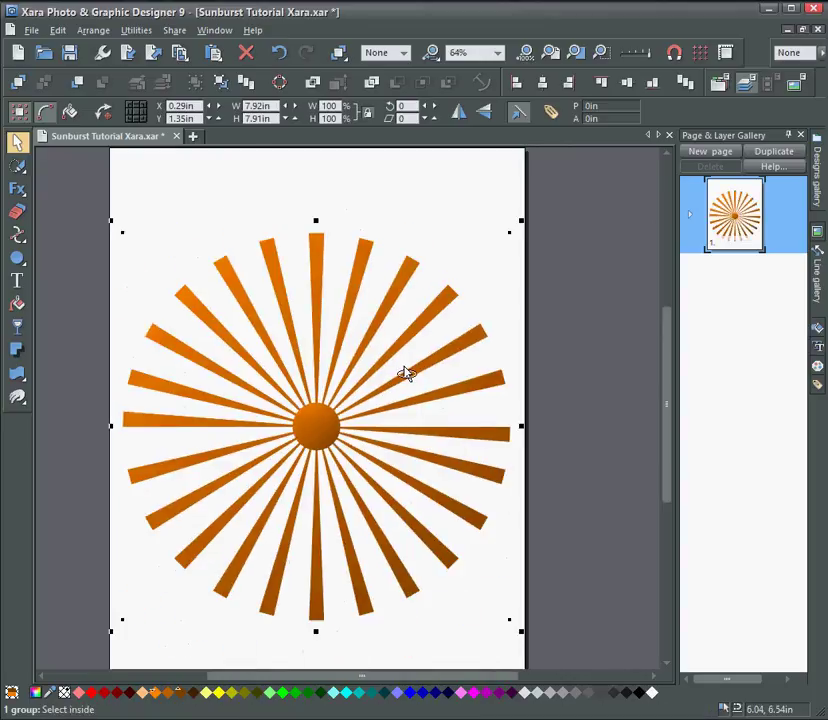
# Redraw the rays' linear gradient from the centre sun out toward the lower-right rays
pyautogui.click(18, 303)
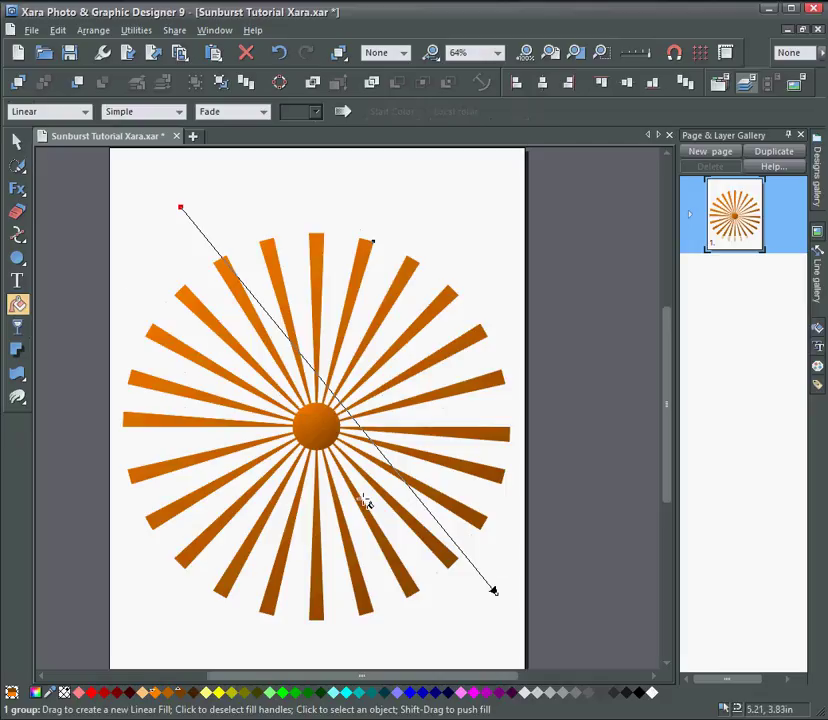
pyautogui.moveTo(367, 508); pyautogui.dragTo(497, 666)
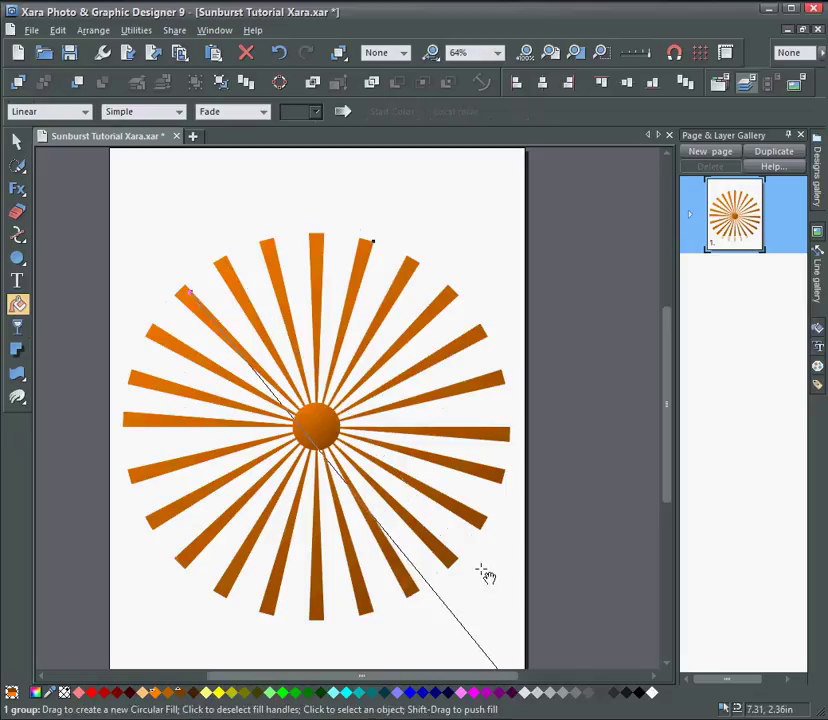
pyautogui.scroll(-2, 468, 510)
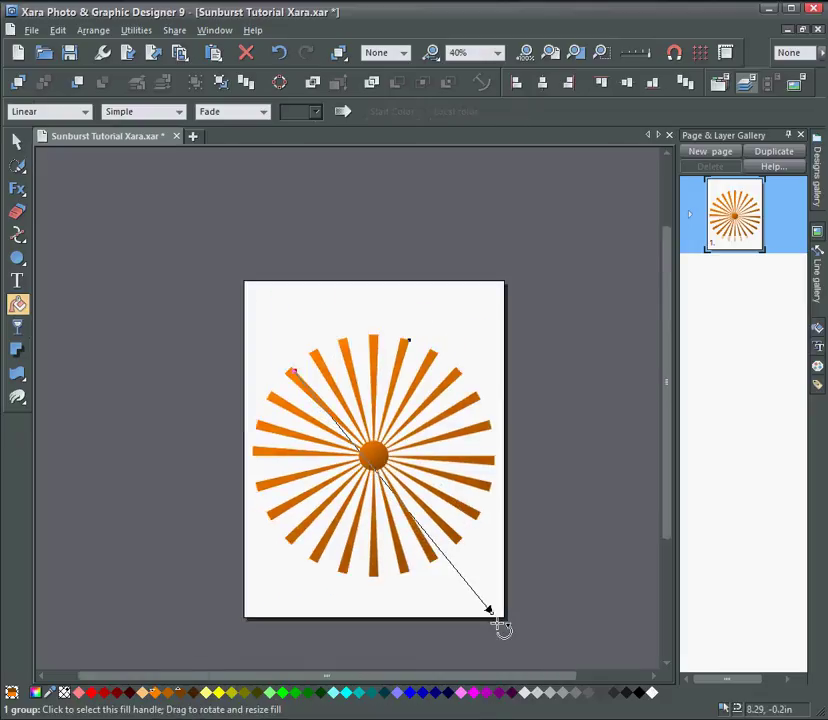
pyautogui.moveTo(497, 617); pyautogui.dragTo(487, 528)
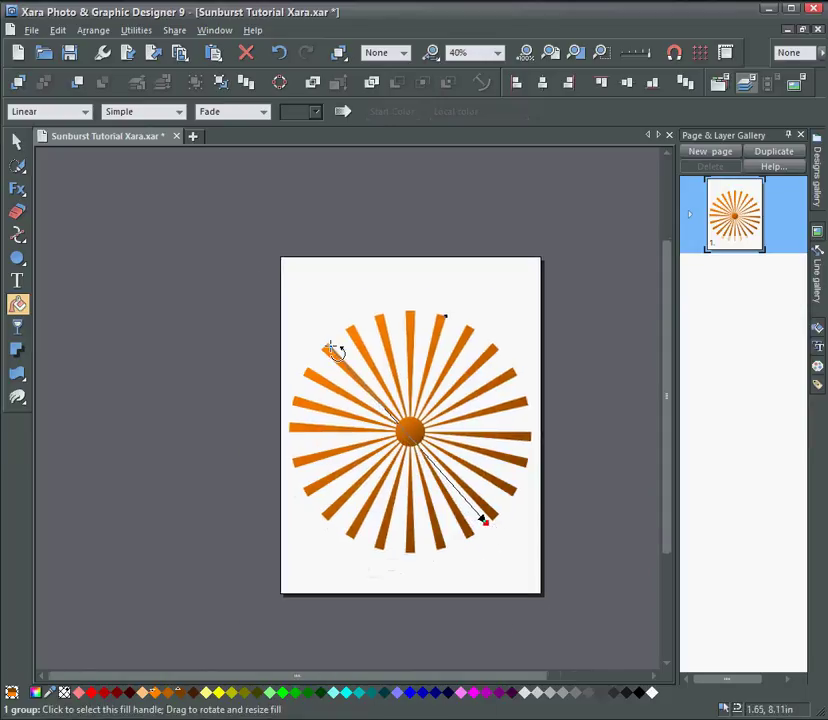
pyautogui.moveTo(331, 350); pyautogui.dragTo(411, 430)
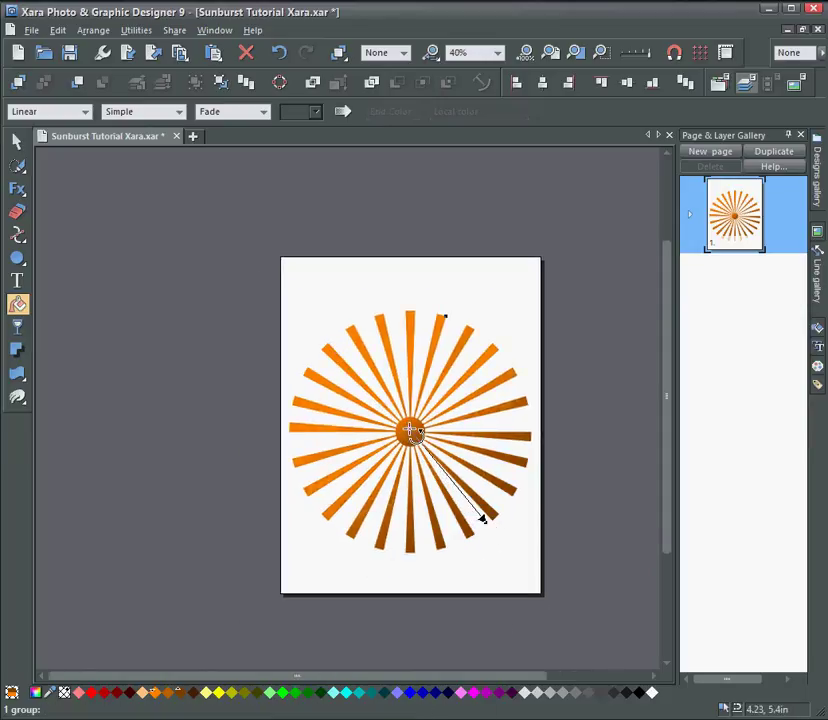
pyautogui.hscroll(-2, 484, 520)
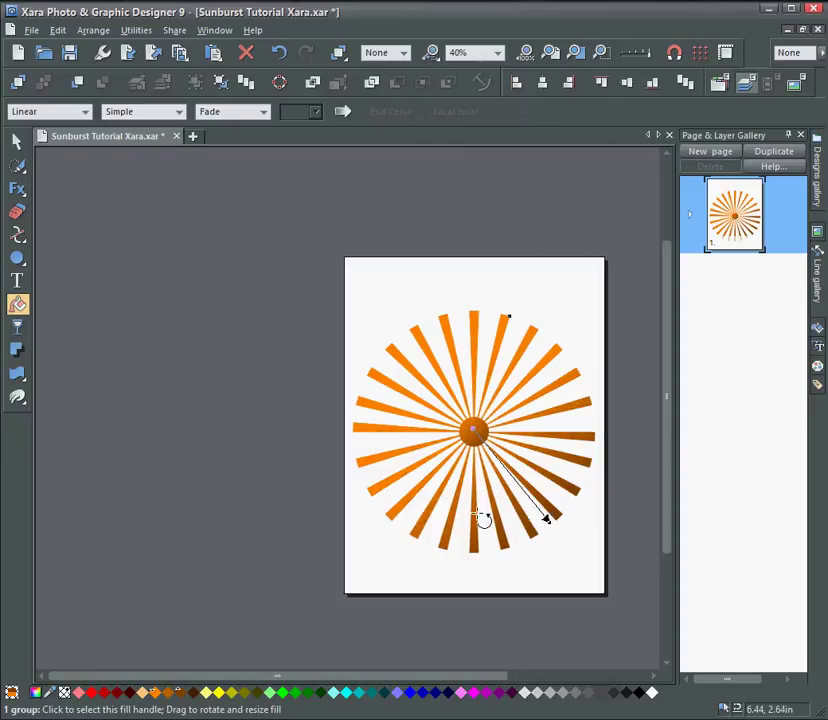
pyautogui.hscroll(1, 480, 520)
pyautogui.scroll(3, 477, 517)
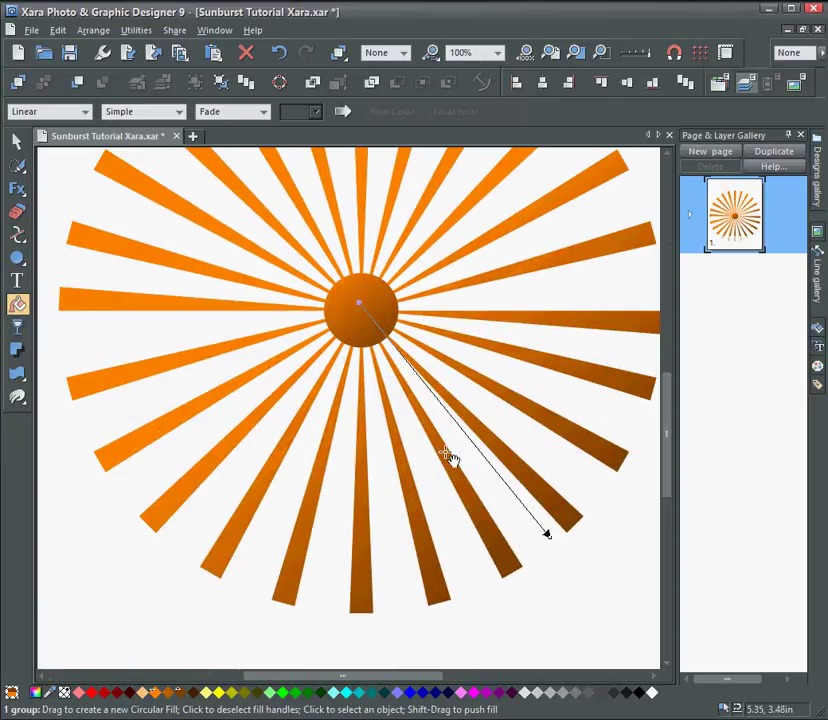
pyautogui.moveTo(451, 462); pyautogui.dragTo(455, 472)
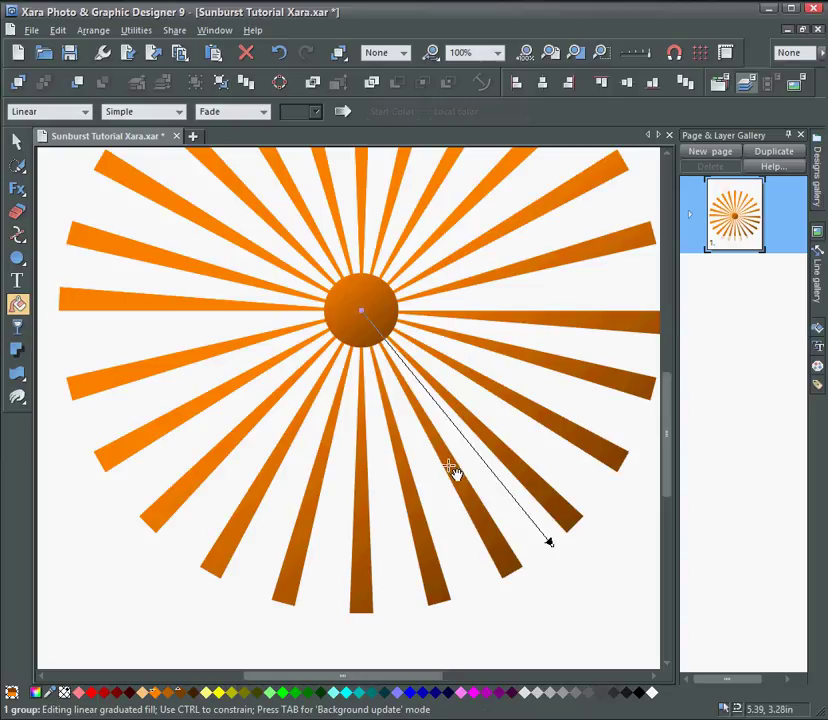
pyautogui.scroll(-2, 448, 472)
pyautogui.moveTo(432, 476); pyautogui.dragTo(408, 443)
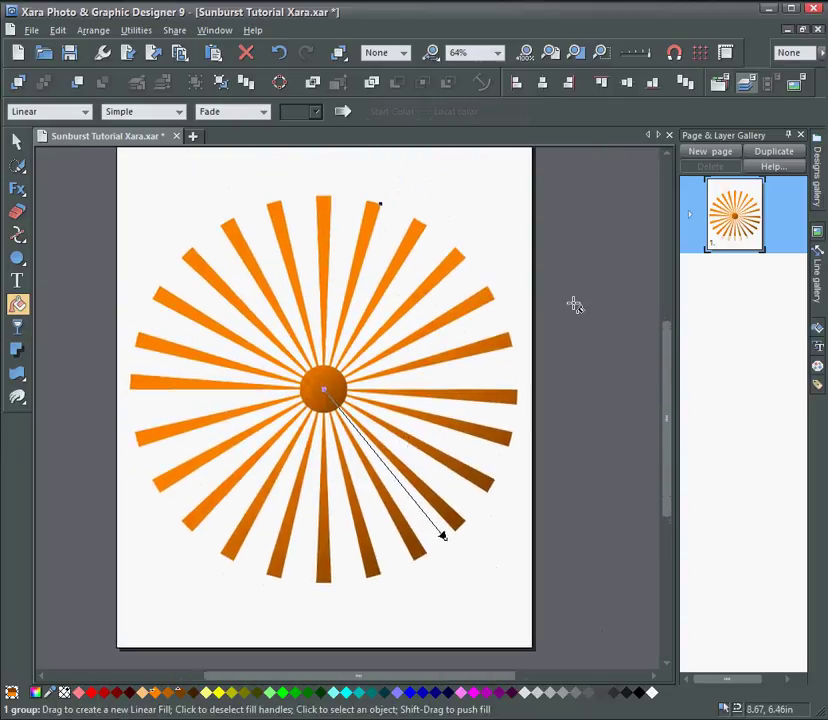
# Draw a 4.92 × 3.35 in rectangle over the sunburst and fill it with sampled brown #844300
pyautogui.press('F2')
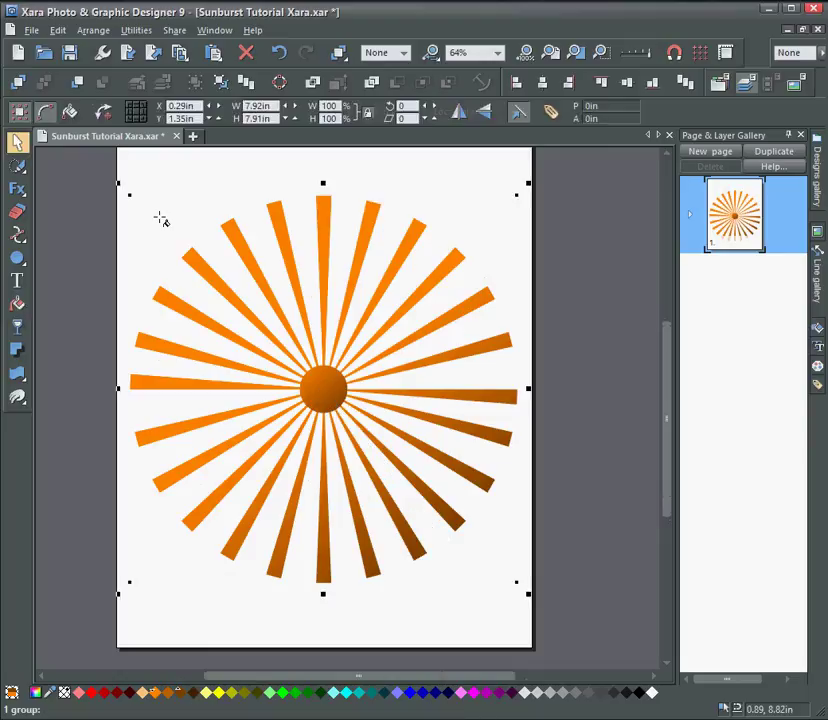
pyautogui.click(168, 177)
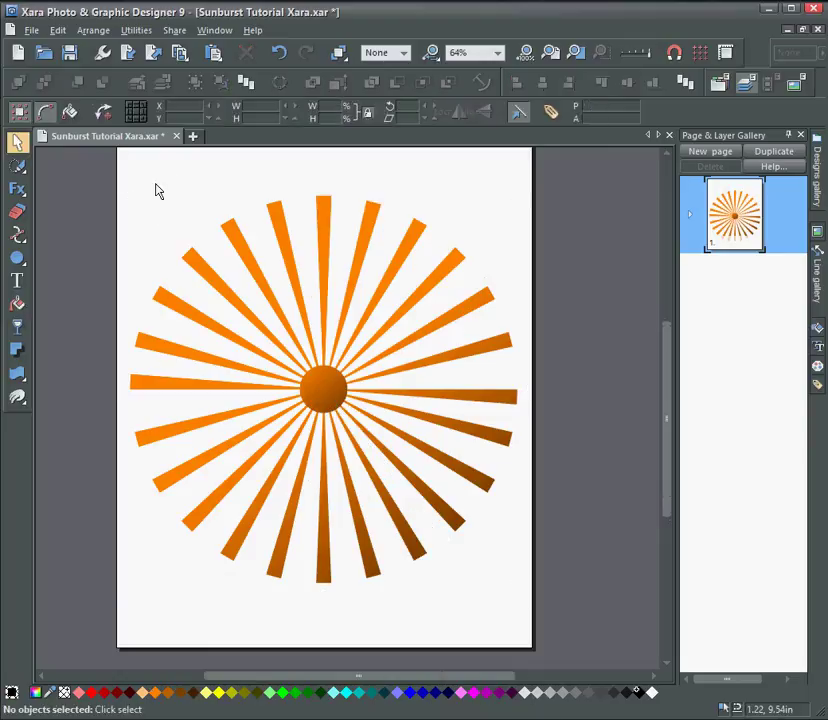
pyautogui.moveTo(17, 258)
pyautogui.click(46, 259)
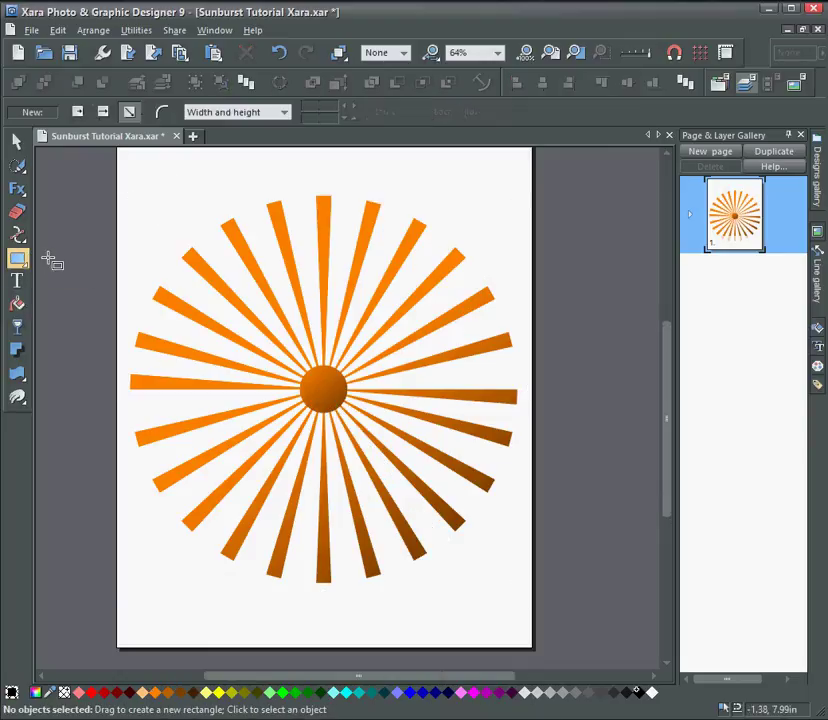
pyautogui.moveTo(253, 298); pyautogui.dragTo(490, 461)
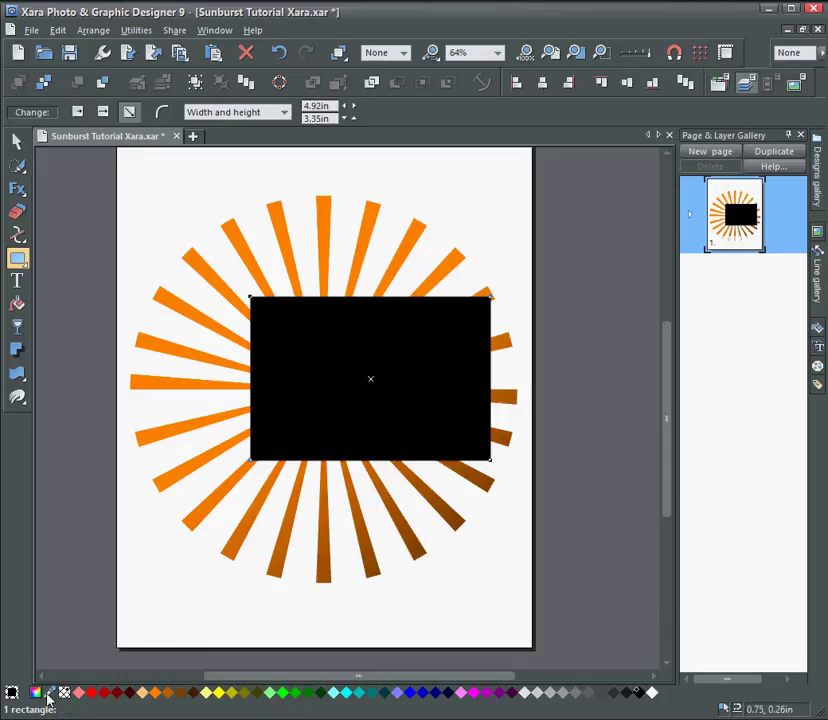
pyautogui.moveTo(51, 697); pyautogui.dragTo(459, 520)
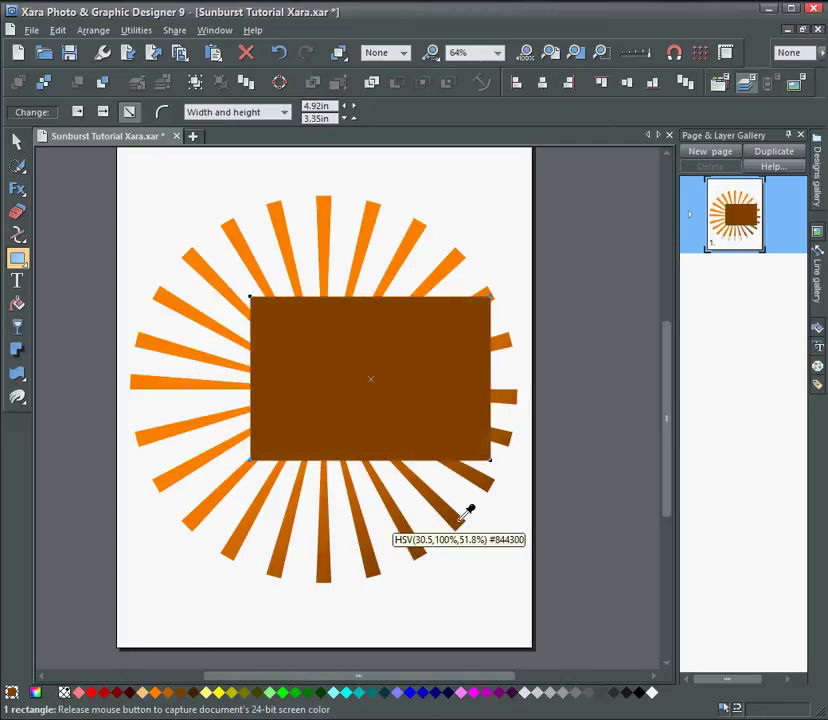
pyautogui.moveTo(461, 520); pyautogui.dragTo(462, 526)
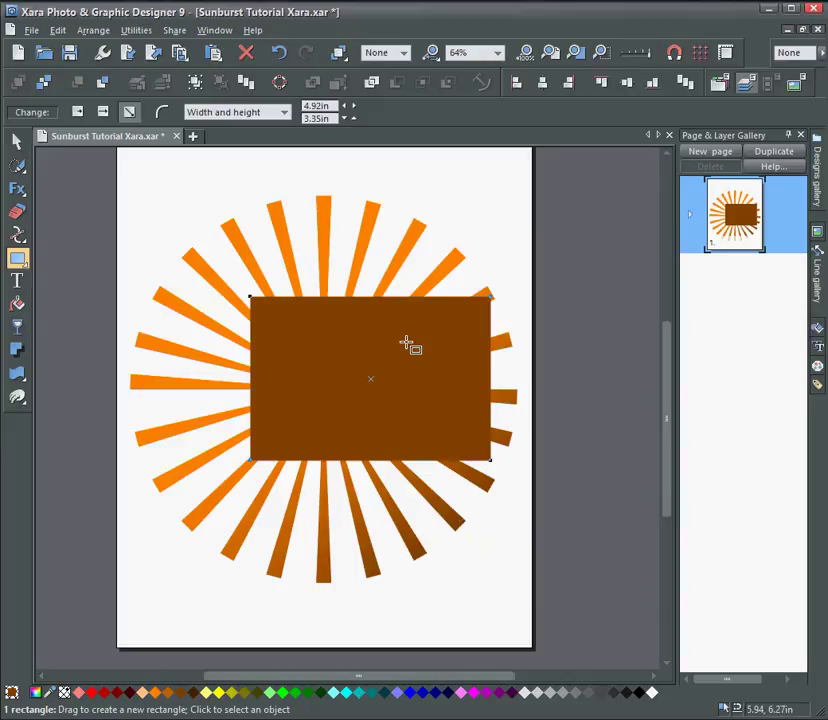
# Send the rectangle behind the sunburst and apply ClipView to clip the rays inside it
pyautogui.hotkey('ctrl', 'b')
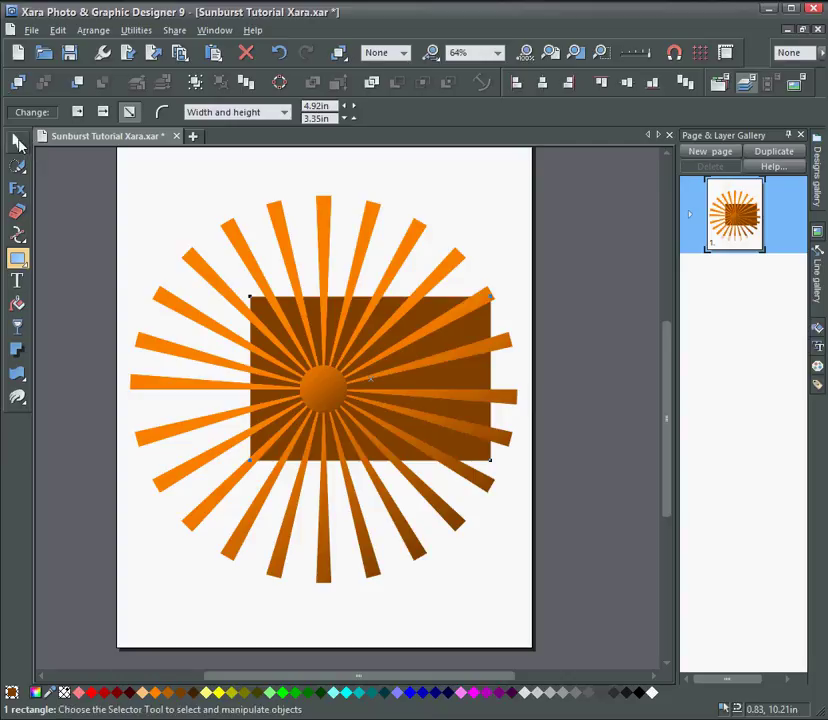
pyautogui.click(18, 143)
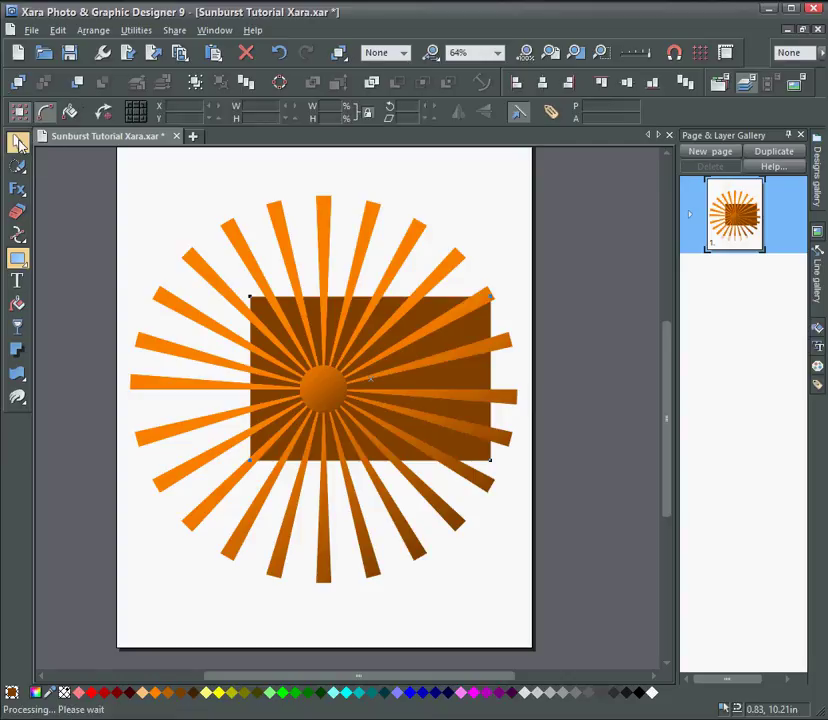
pyautogui.keyDown('shift'); pyautogui.click(376, 236); pyautogui.keyUp('shift')
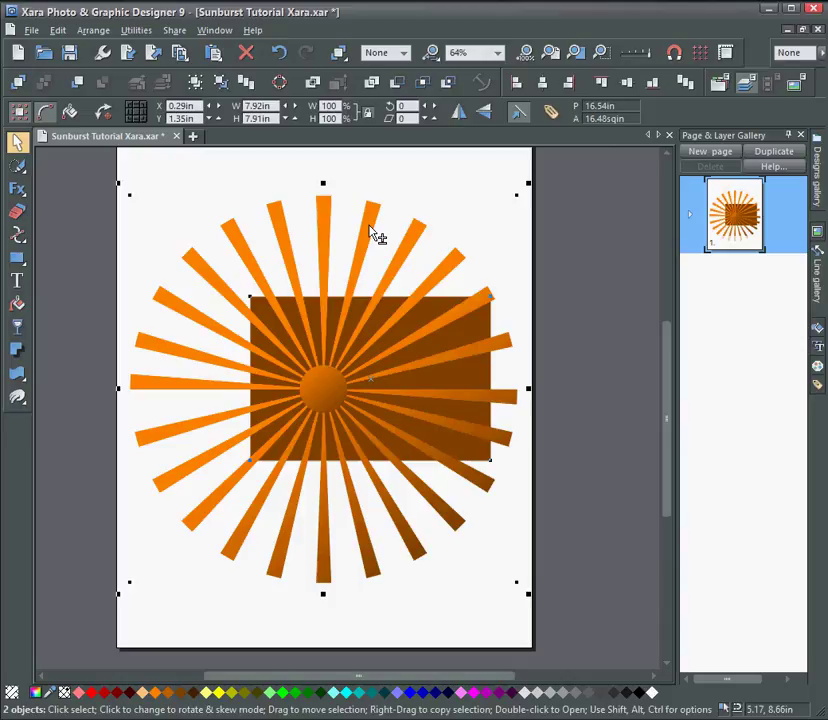
pyautogui.rightClick(371, 228)
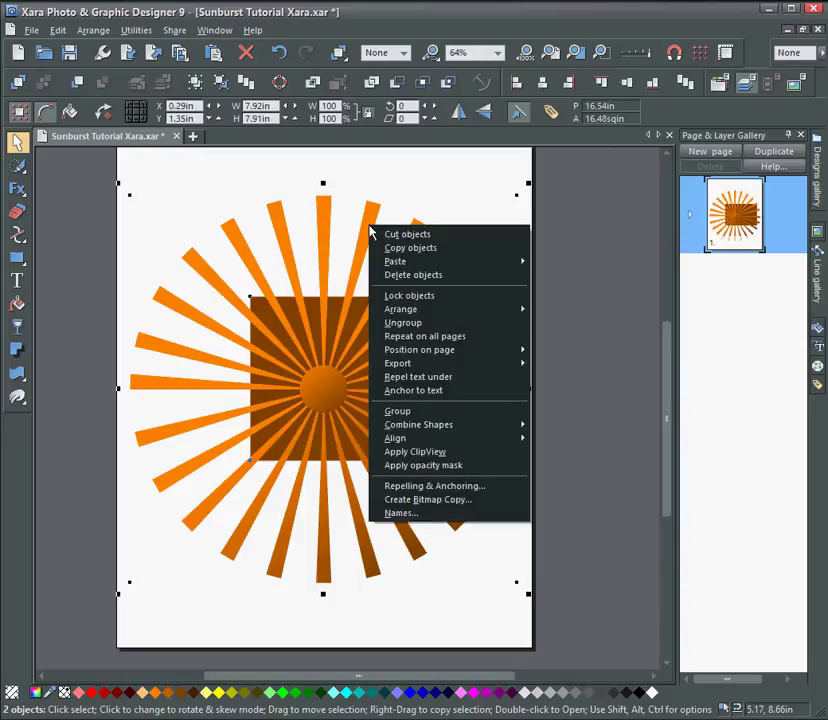
pyautogui.click(421, 456)
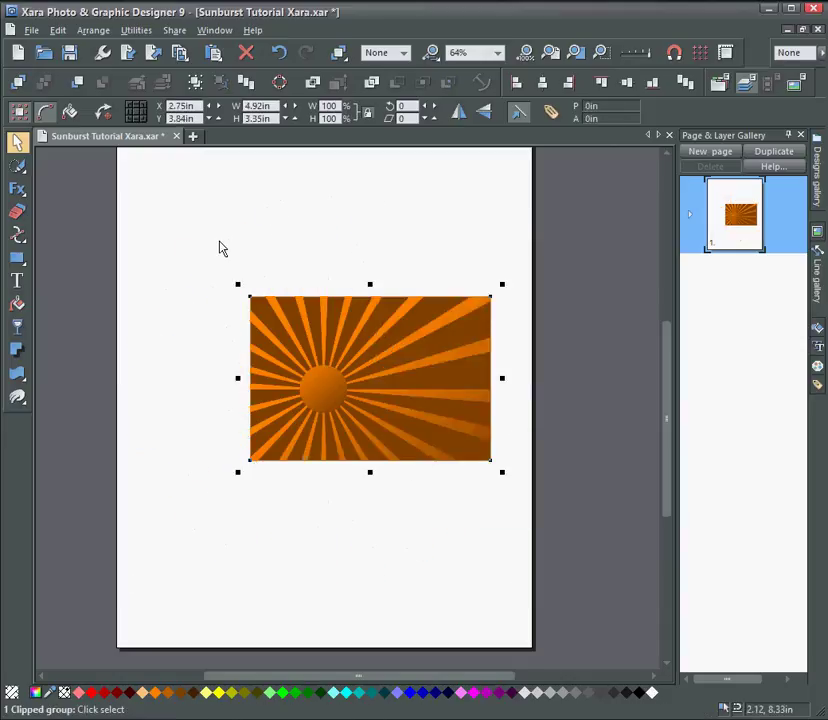
pyautogui.moveTo(207, 248); pyautogui.dragTo(505, 520)
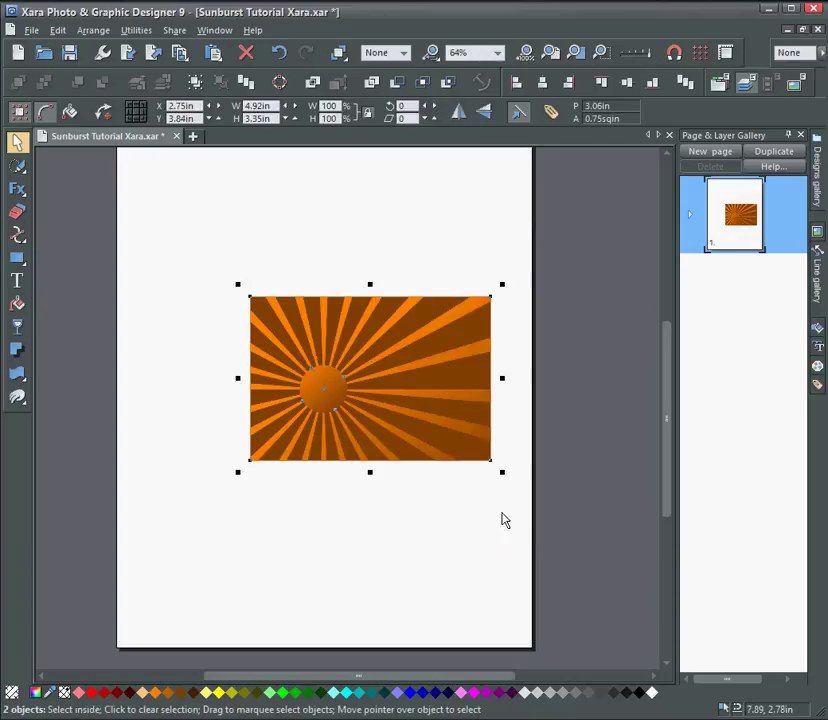
# Group the clipped artwork, move it to the page's top-left and scale it to 8.52 × 5.81 in
pyautogui.hotkey('ctrl', 'g')
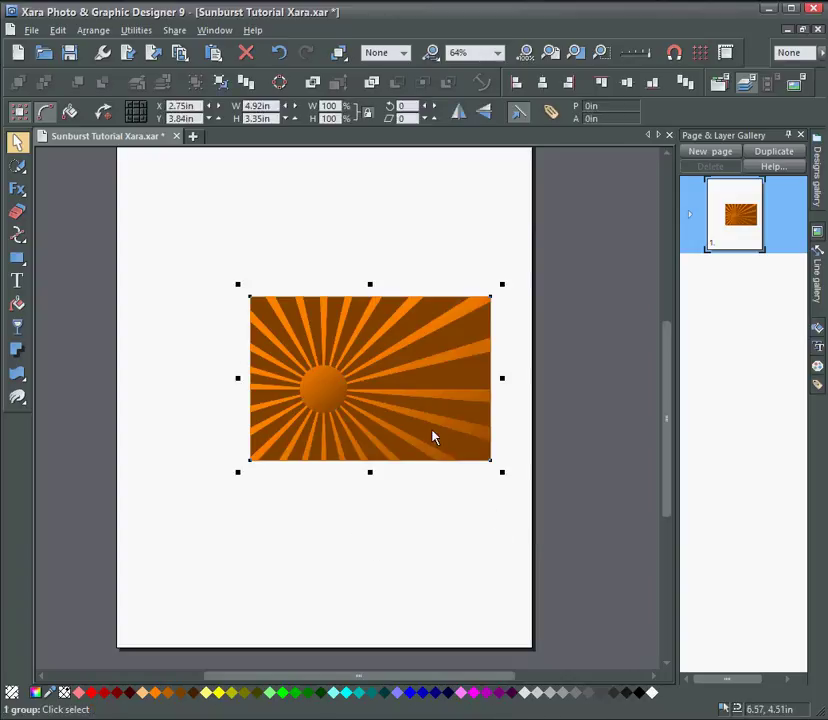
pyautogui.moveTo(432, 436); pyautogui.dragTo(292, 255)
pyautogui.scroll(3, 364, 447)
pyautogui.moveTo(367, 364); pyautogui.dragTo(525, 482)
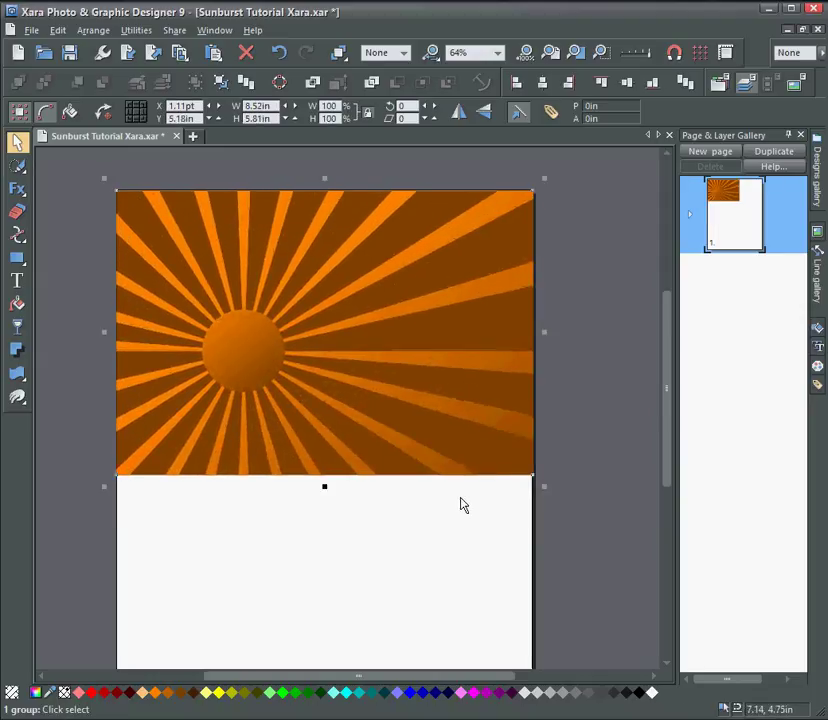
pyautogui.click(336, 540)
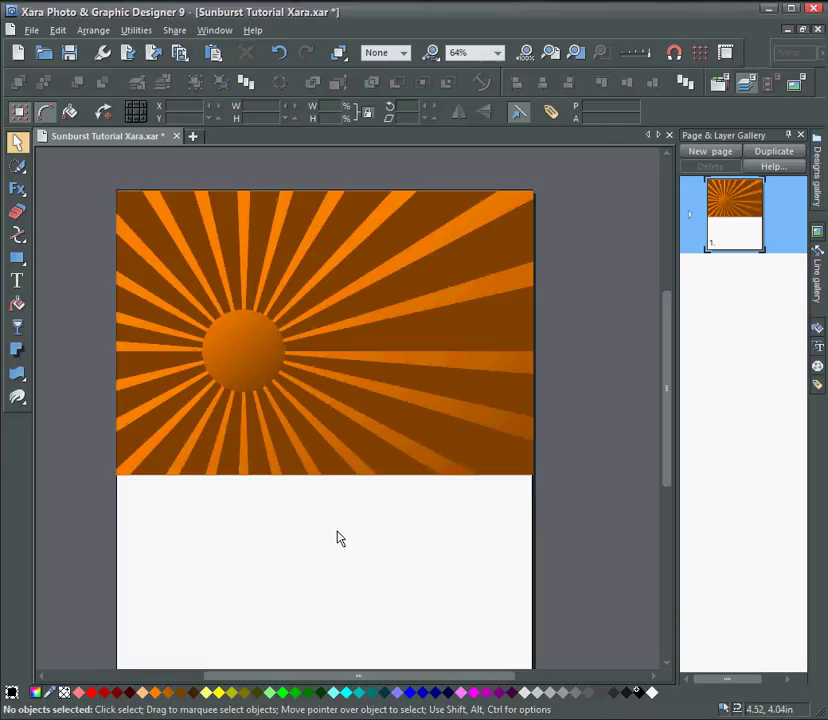
pyautogui.moveTo(336, 540); pyautogui.dragTo(353, 543)
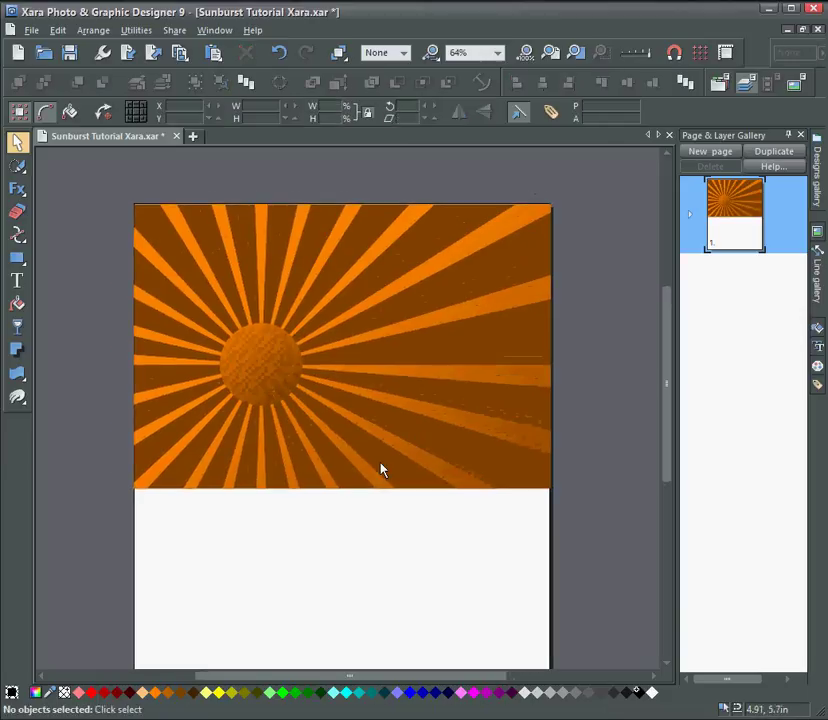